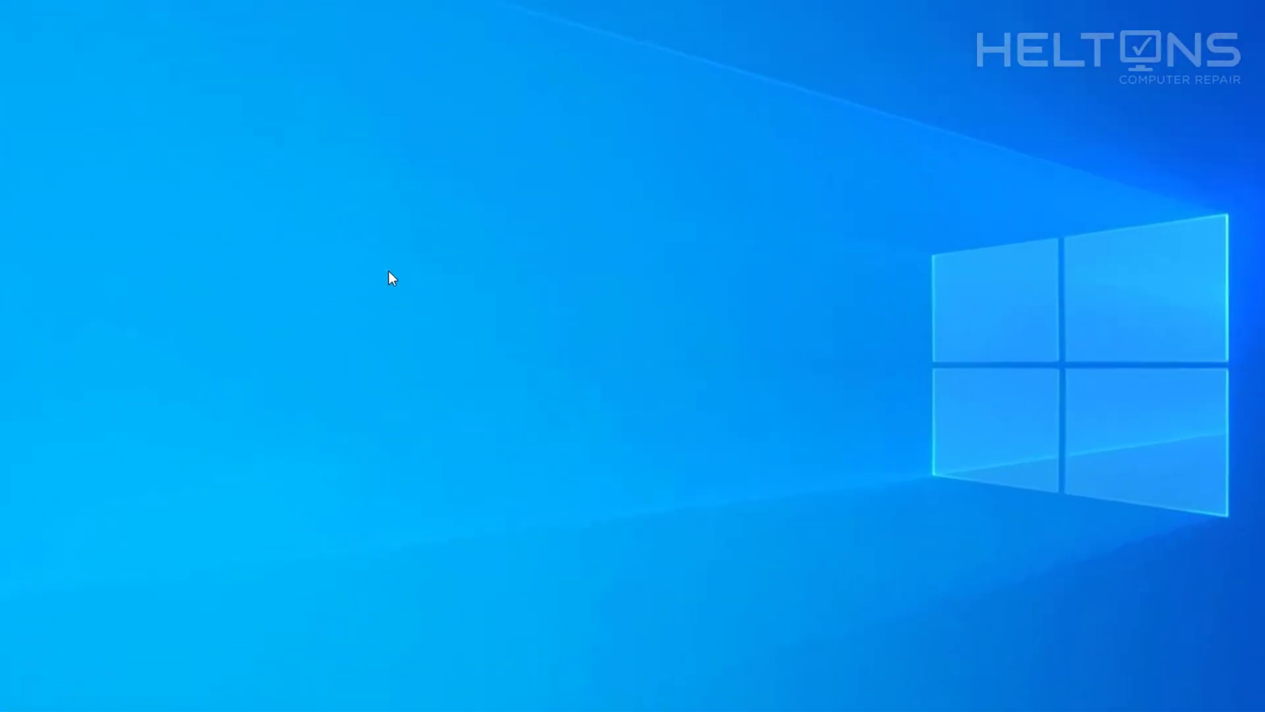
# Step: Create two new folders on the desktop, keeping the default name New folder
pyautogui.rightClick(373, 322)
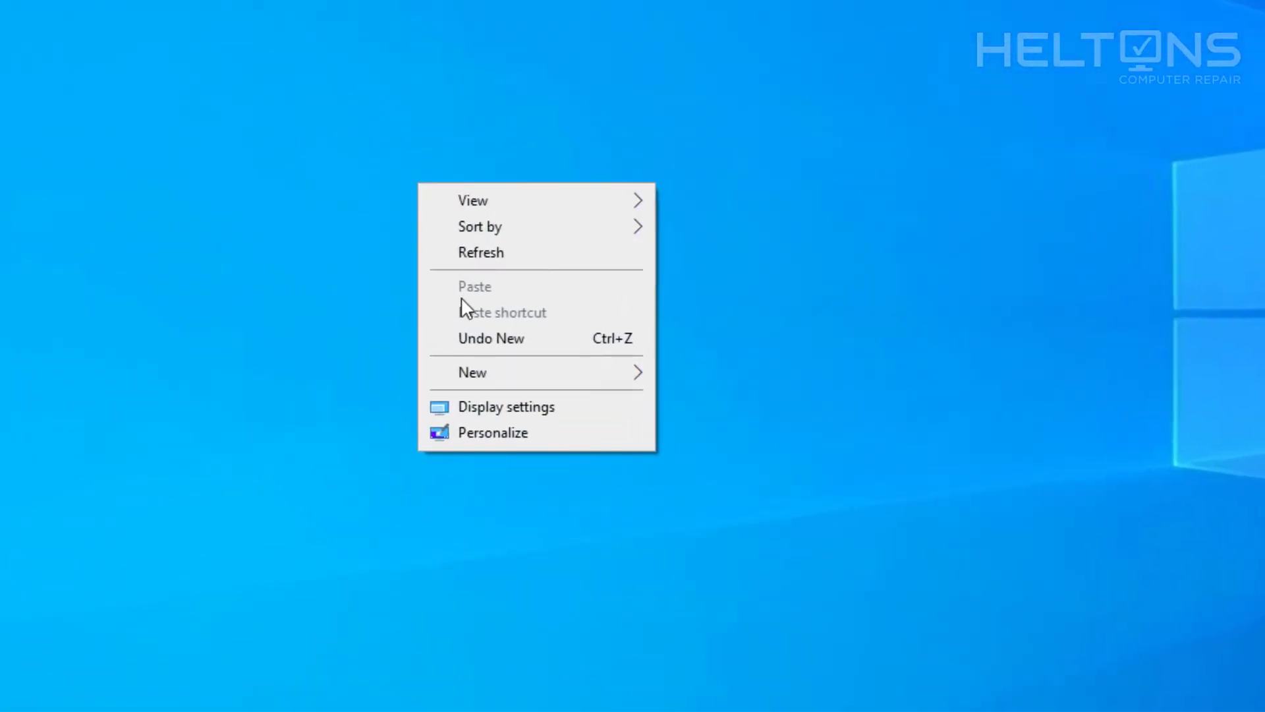
pyautogui.moveTo(513, 374)
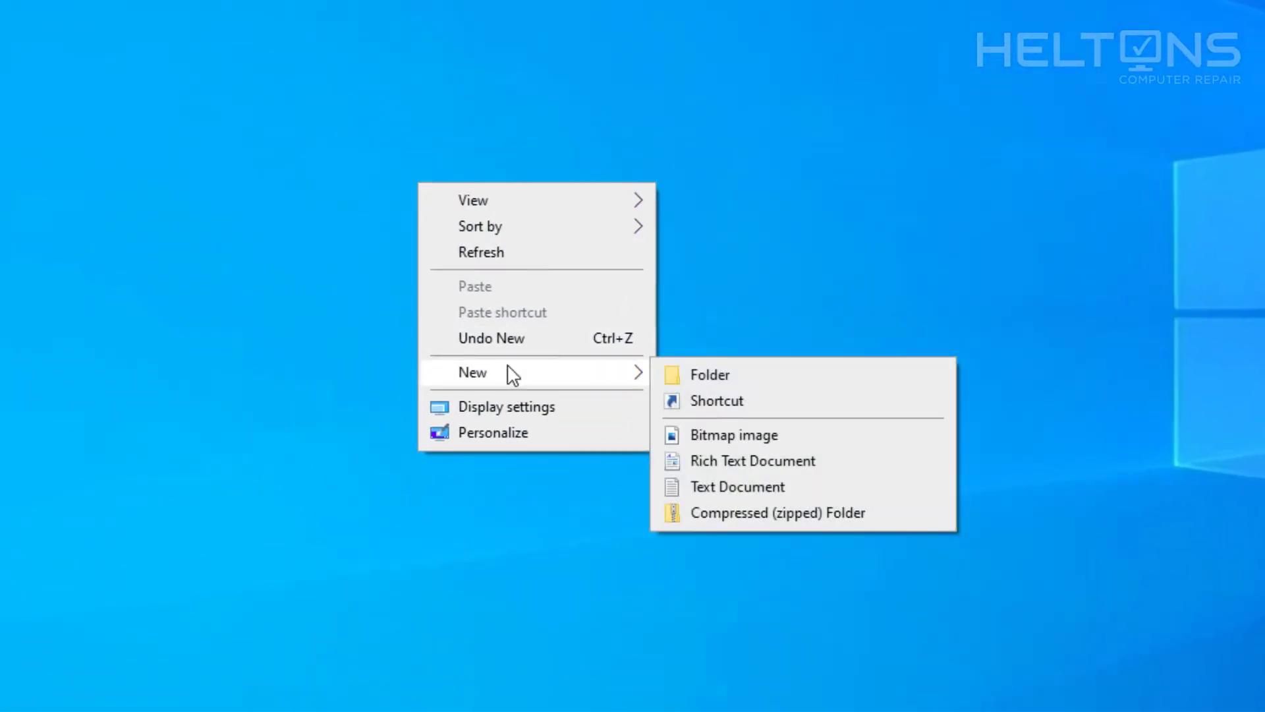
pyautogui.click(723, 375)
pyautogui.moveTo(546, 367); pyautogui.dragTo(415, 178)
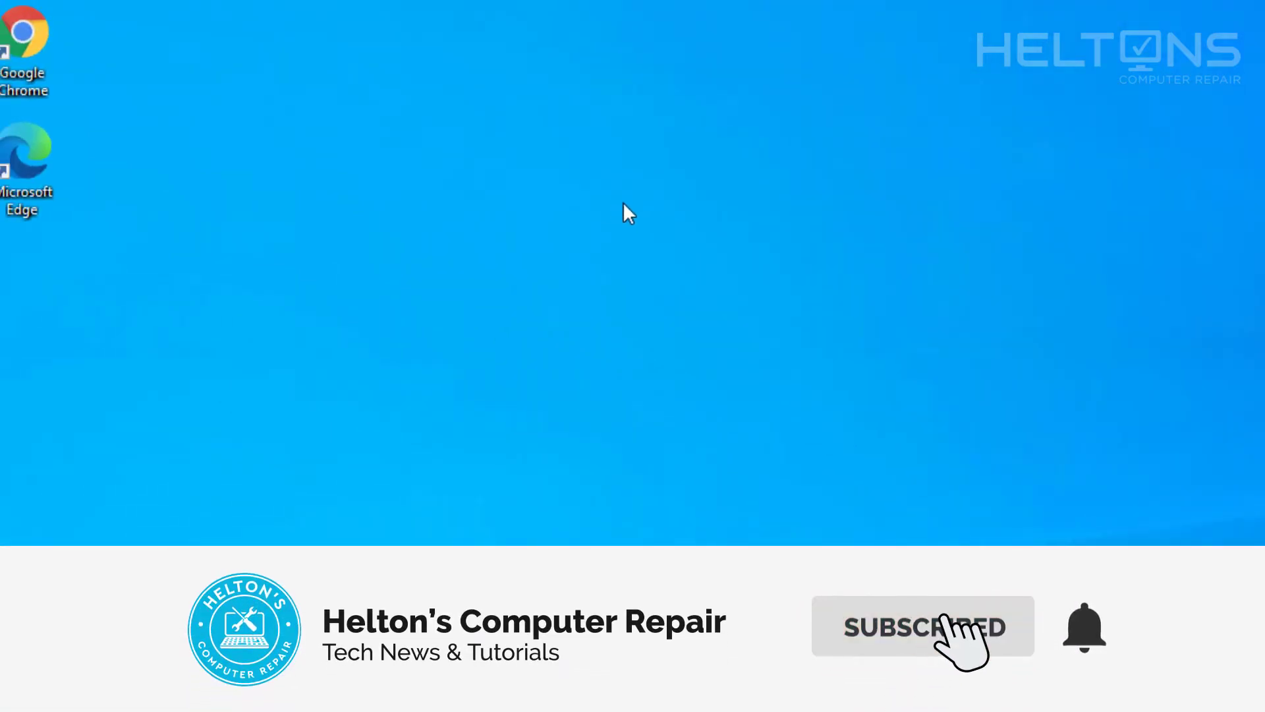
pyautogui.rightClick(254, 208)
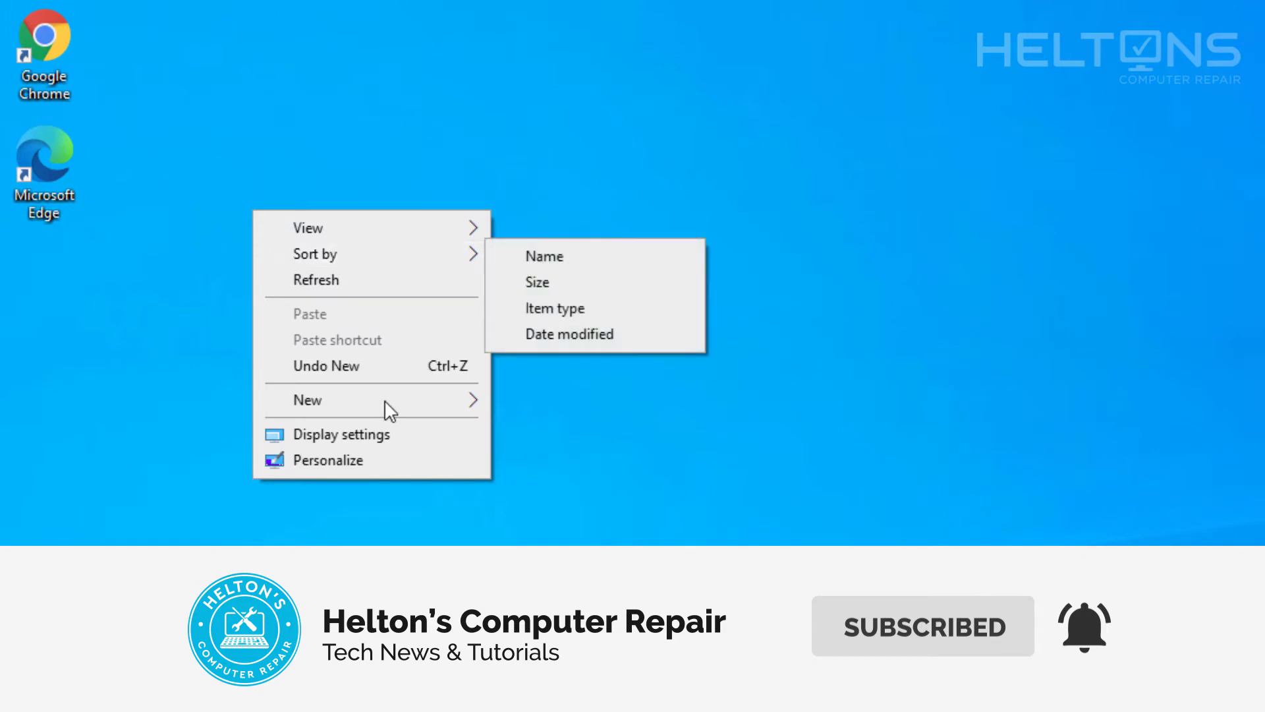
pyautogui.moveTo(400, 408)
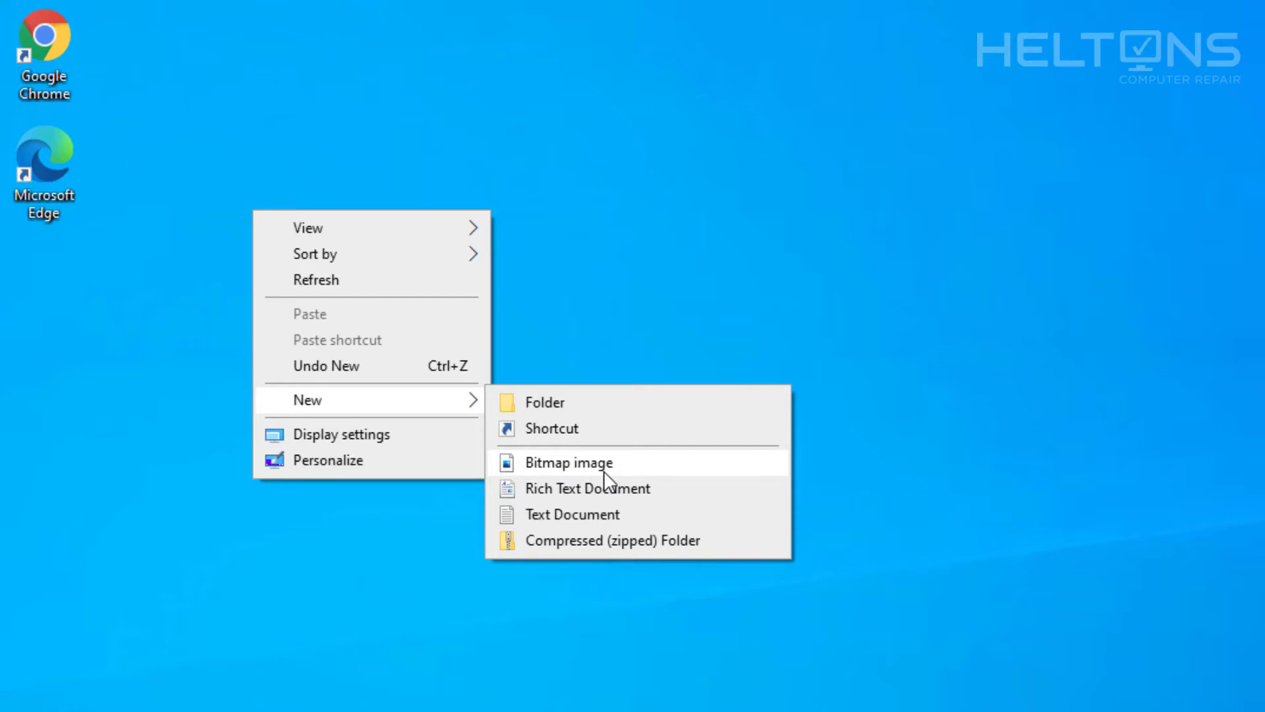
pyautogui.click(586, 412)
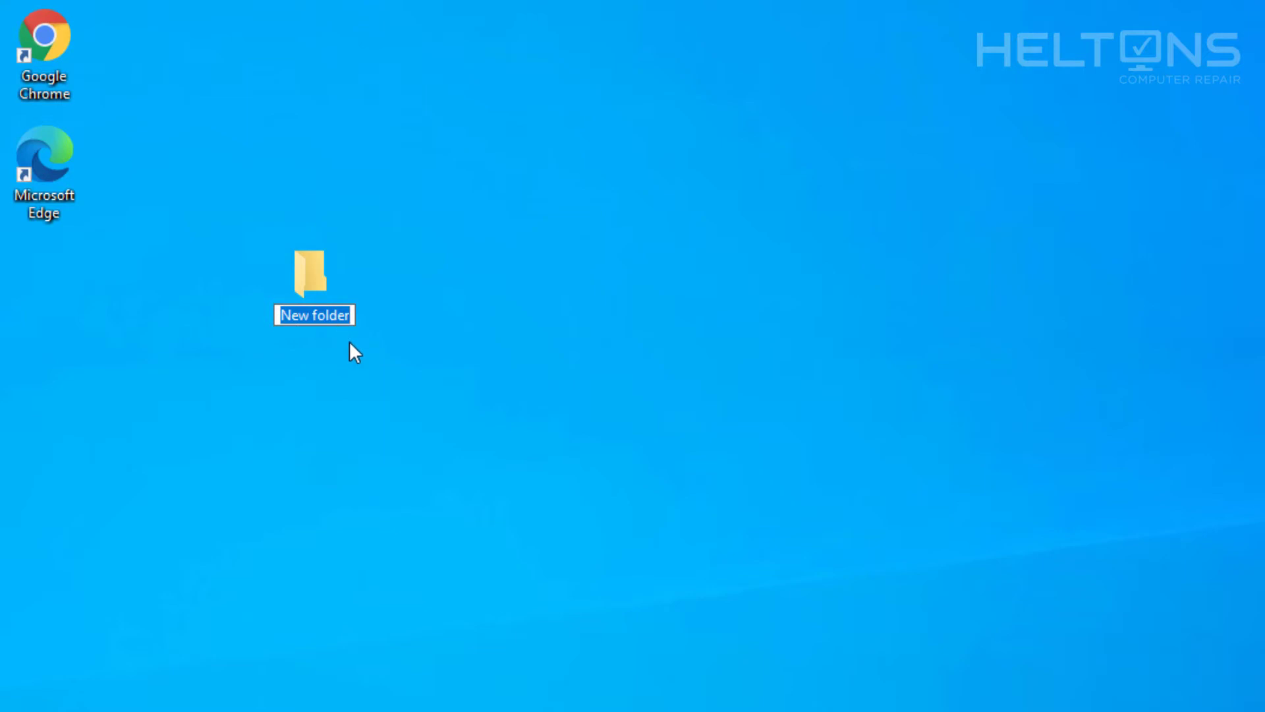
pyautogui.press('Return')
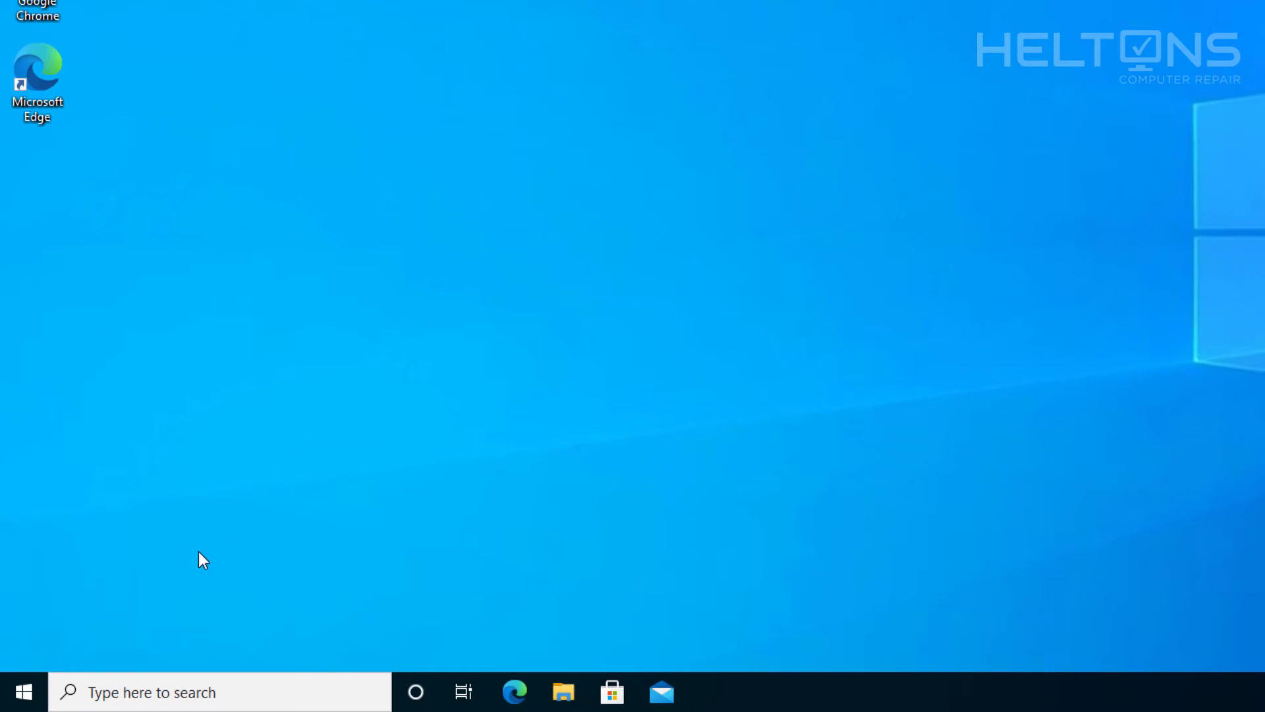
# Step: Search for regedit and launch Registry Editor, approving the UAC prompt
pyautogui.click(24, 694)
pyautogui.click(135, 692)
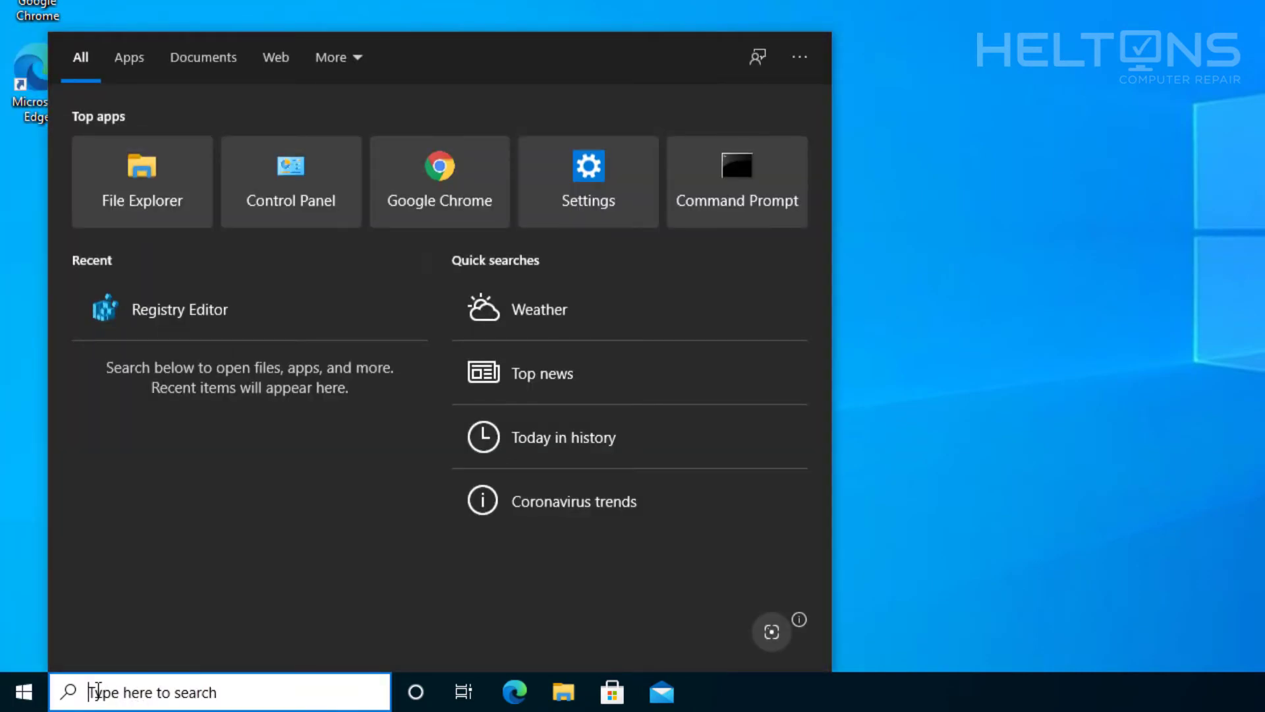
pyautogui.write('regedit')
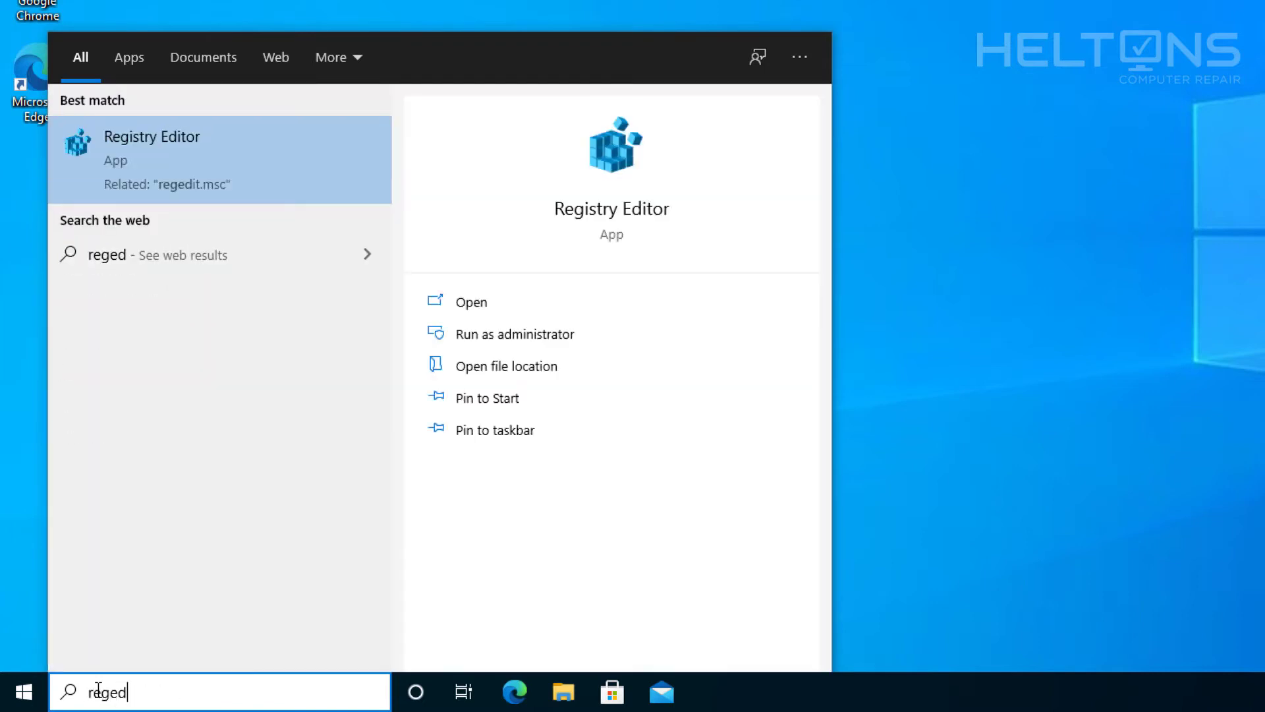
pyautogui.click(190, 142)
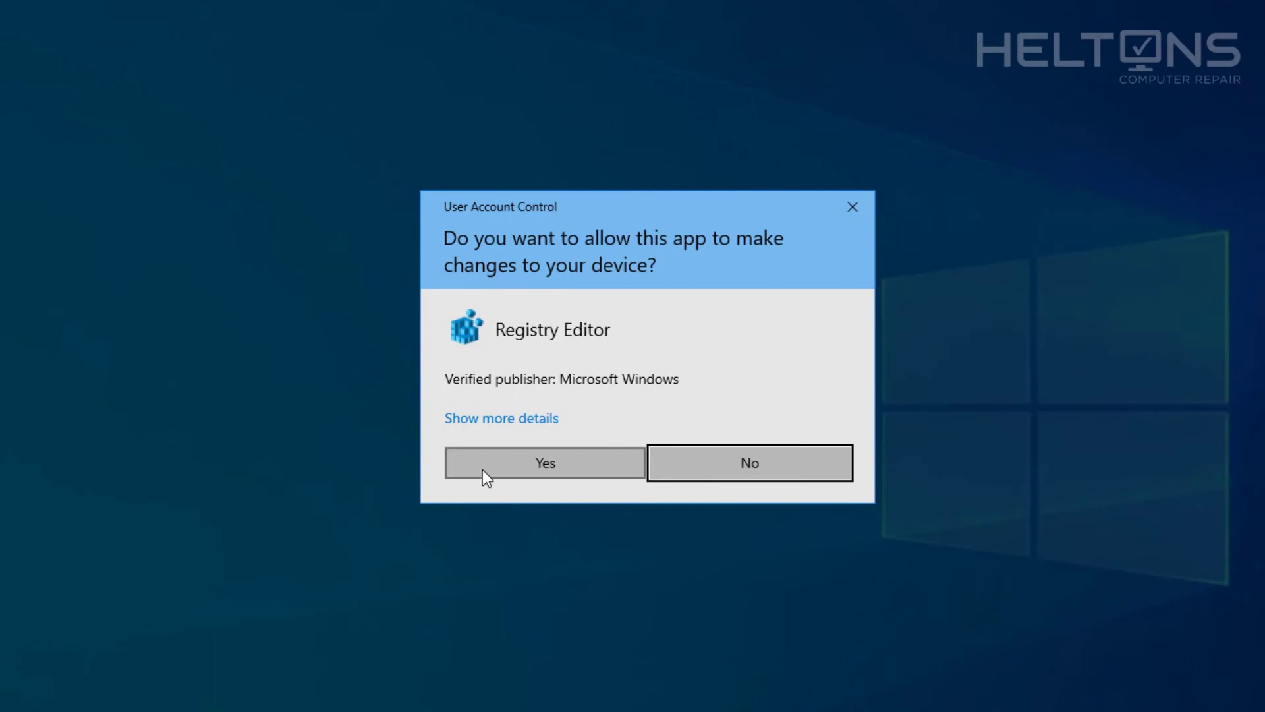
pyautogui.click(488, 465)
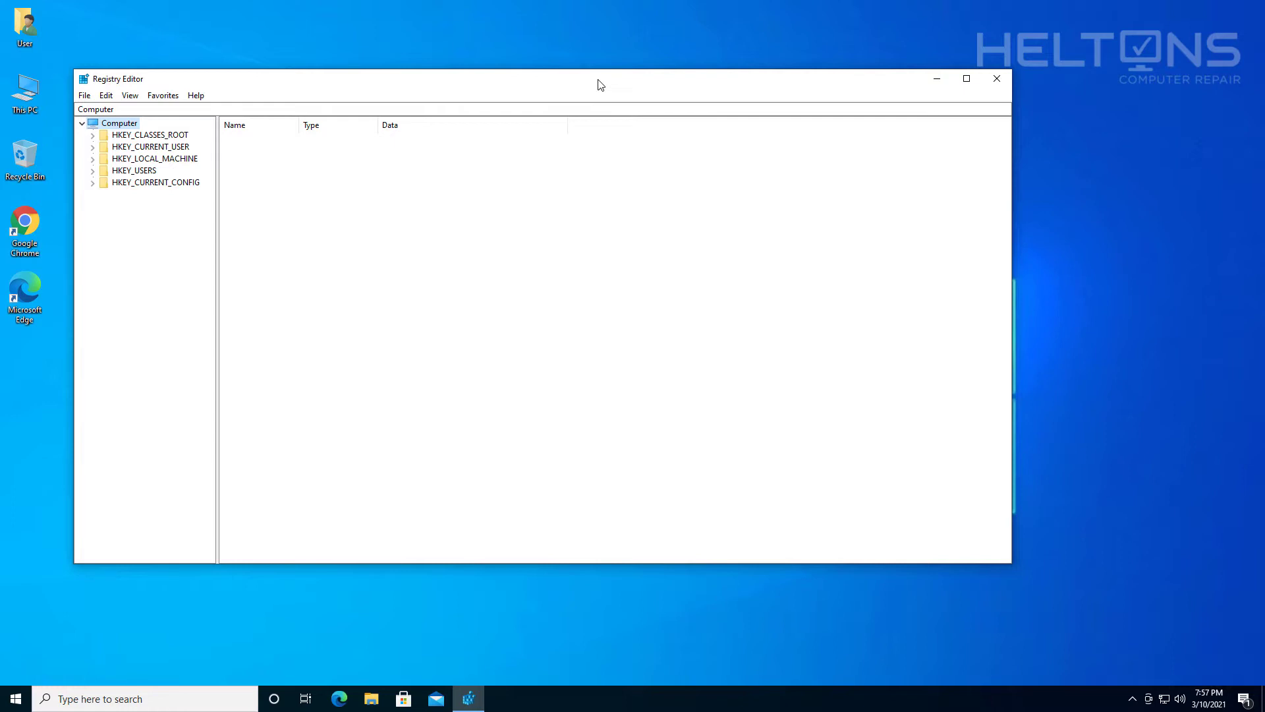
# Step: Maximize Registry Editor and expand HKEY_CURRENT_USER > SOFTWARE > Microsoft > Windows
pyautogui.click(967, 80)
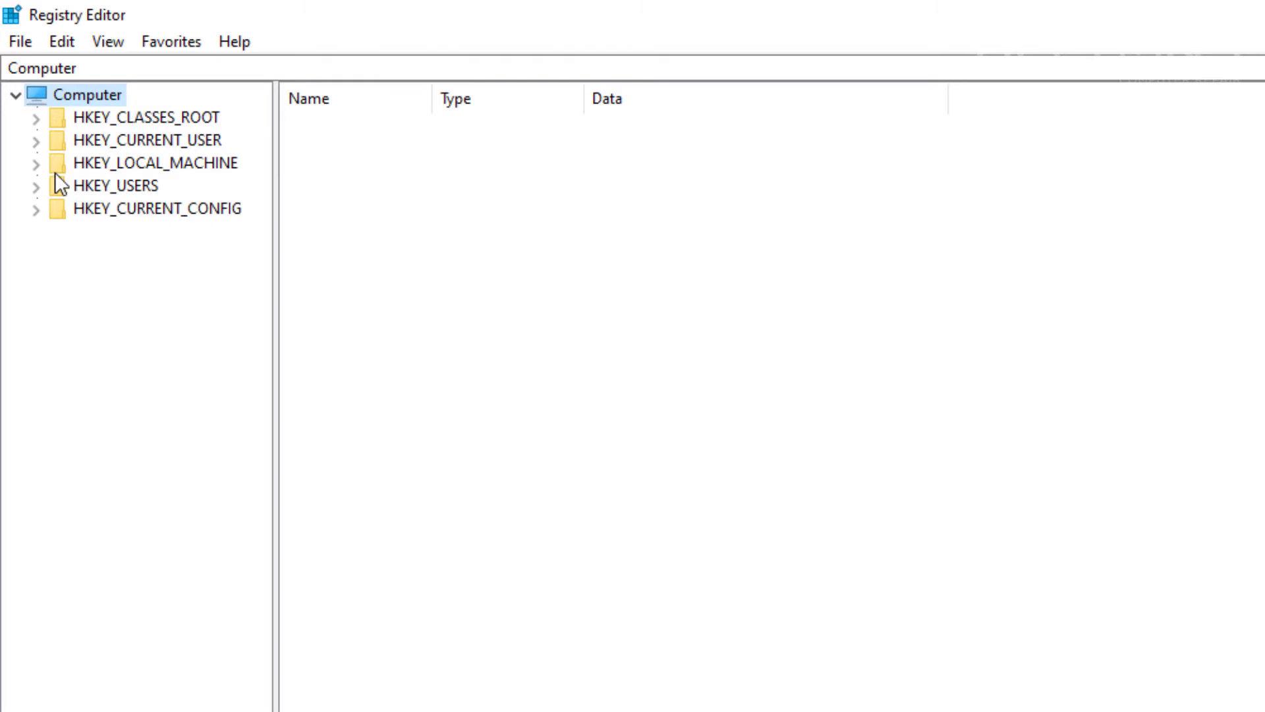
pyautogui.click(37, 141)
pyautogui.click(159, 147)
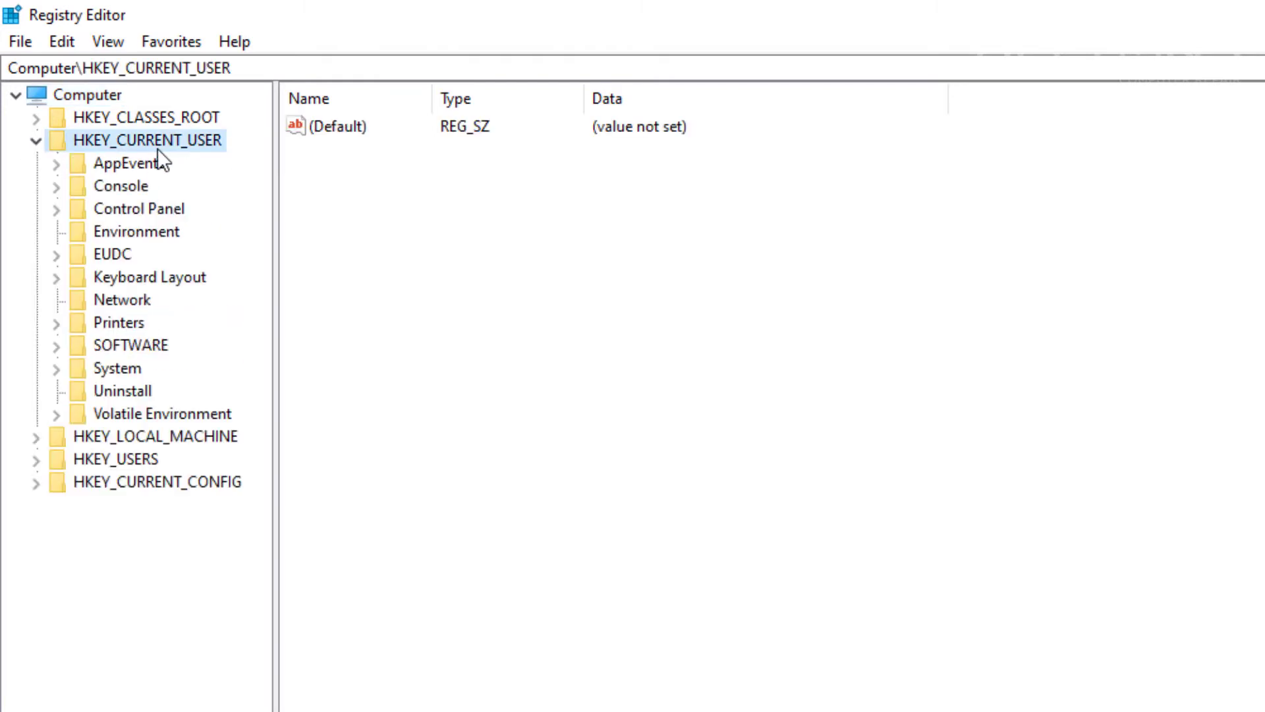
pyautogui.doubleClick(133, 344)
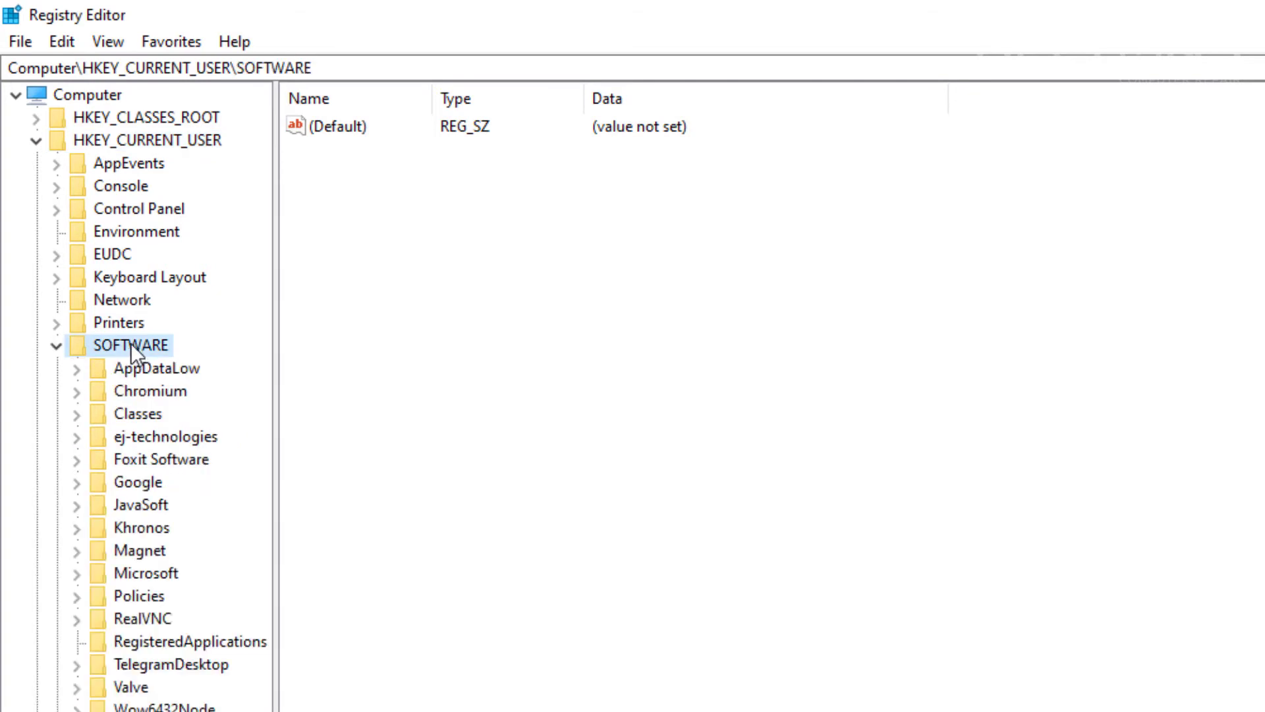
pyautogui.doubleClick(152, 577)
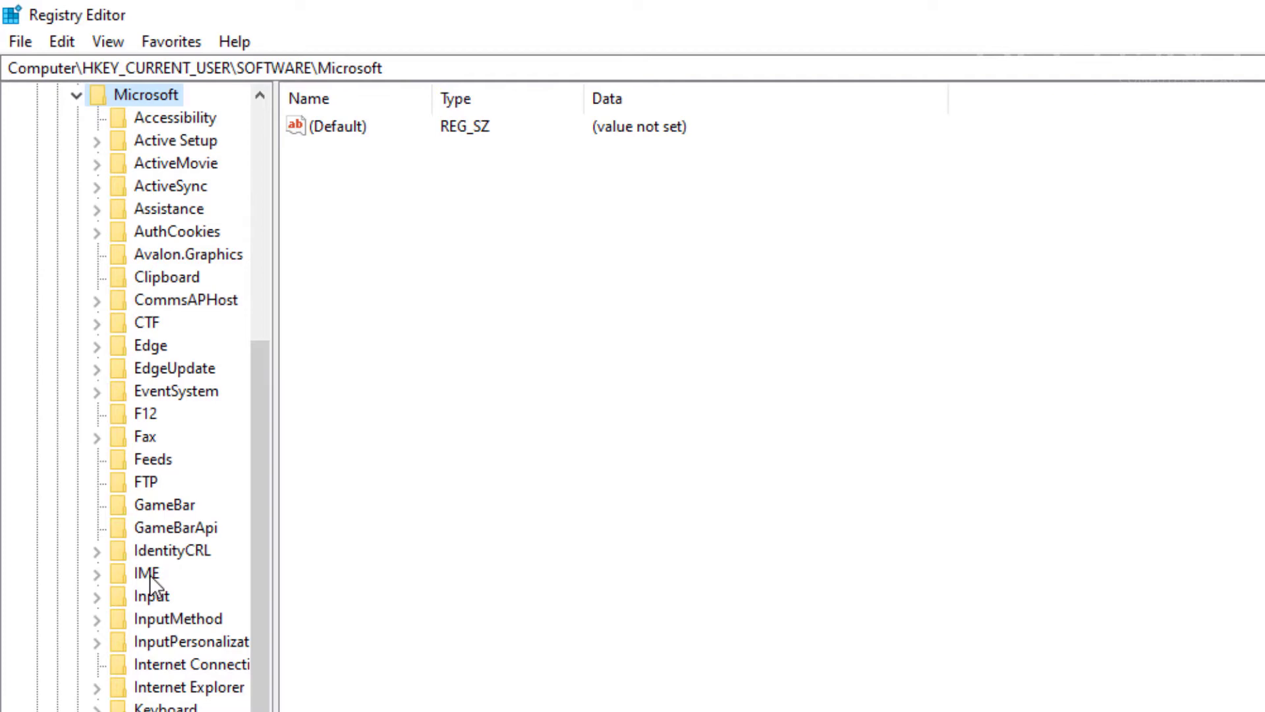
pyautogui.scroll(-15, 149, 575)
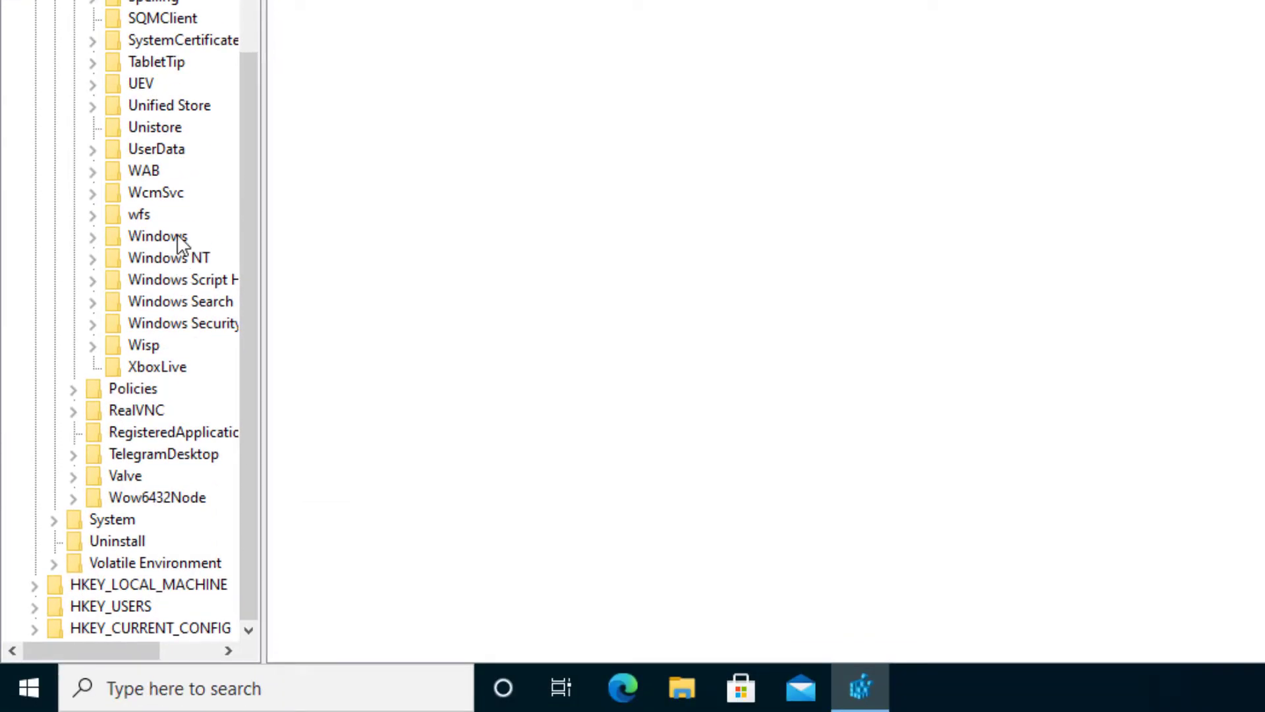
pyautogui.doubleClick(176, 238)
# Step: Expand CurrentVersion and select the Explorer key to list its values
pyautogui.scroll(-3, 168, 198)
pyautogui.click(157, 109)
pyautogui.doubleClick(156, 112)
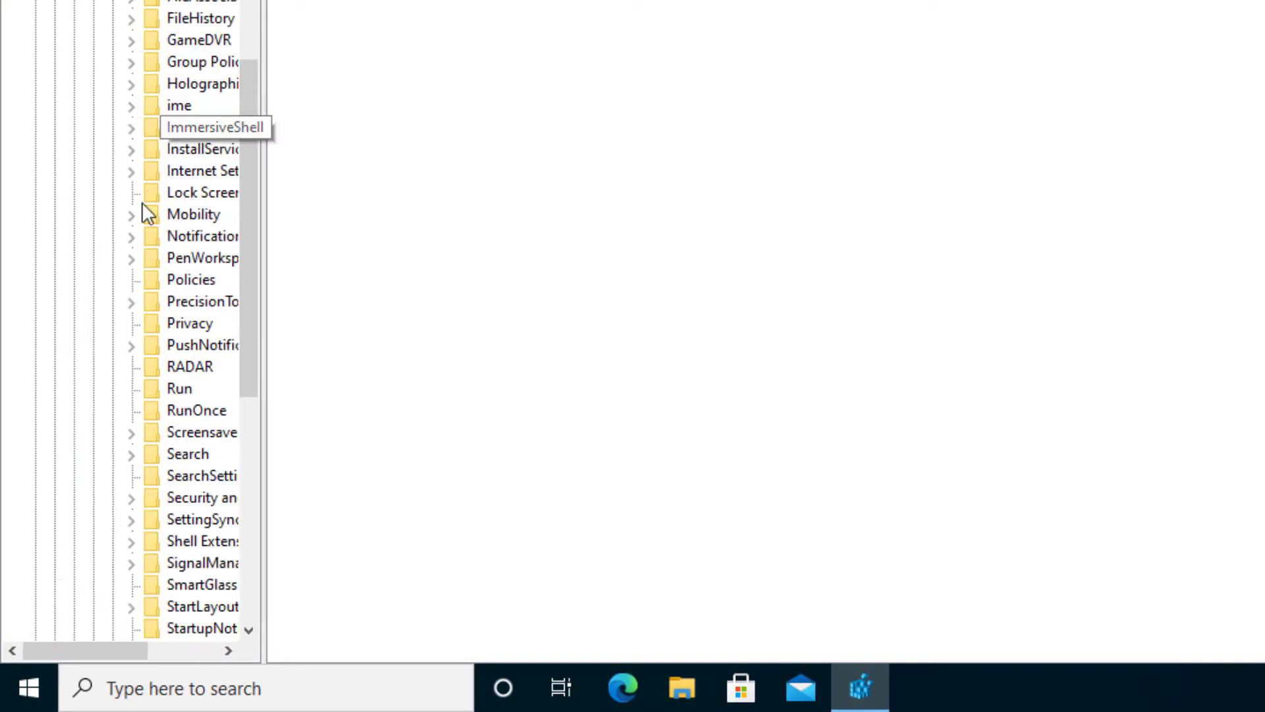
pyautogui.moveTo(121, 650); pyautogui.dragTo(172, 663)
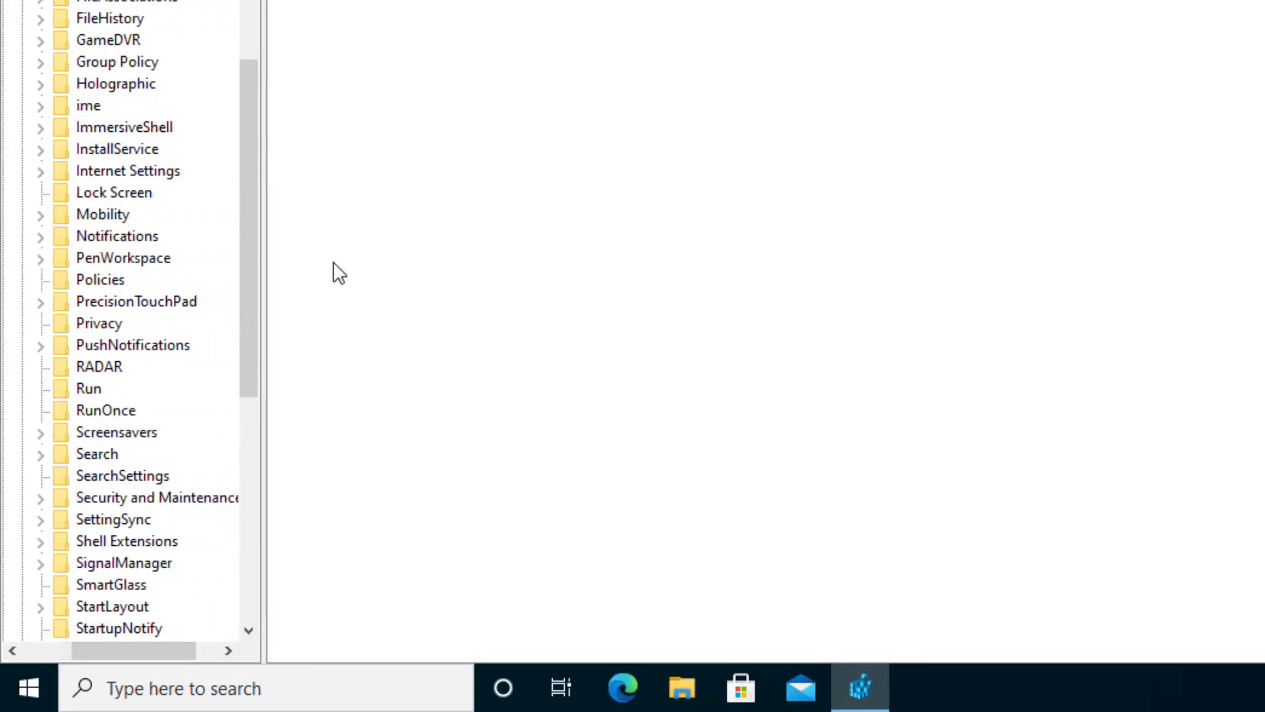
pyautogui.moveTo(262, 200); pyautogui.dragTo(354, 201)
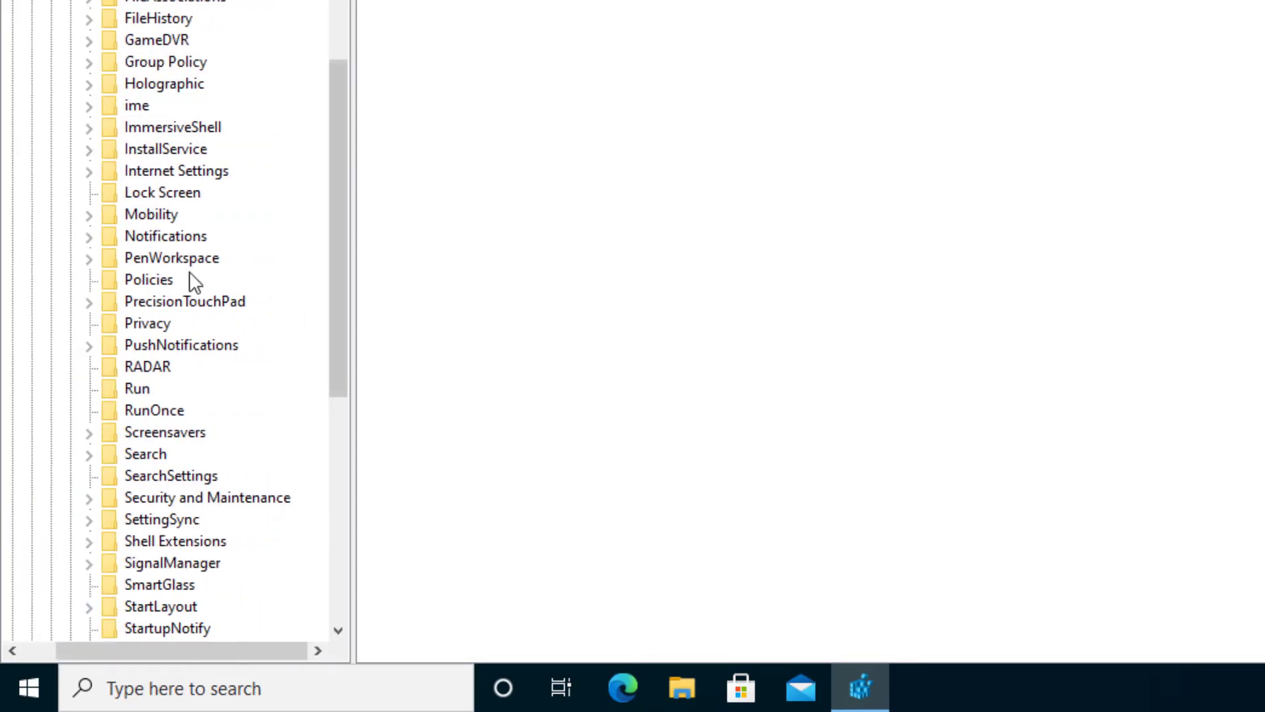
pyautogui.scroll(1, 172, 317)
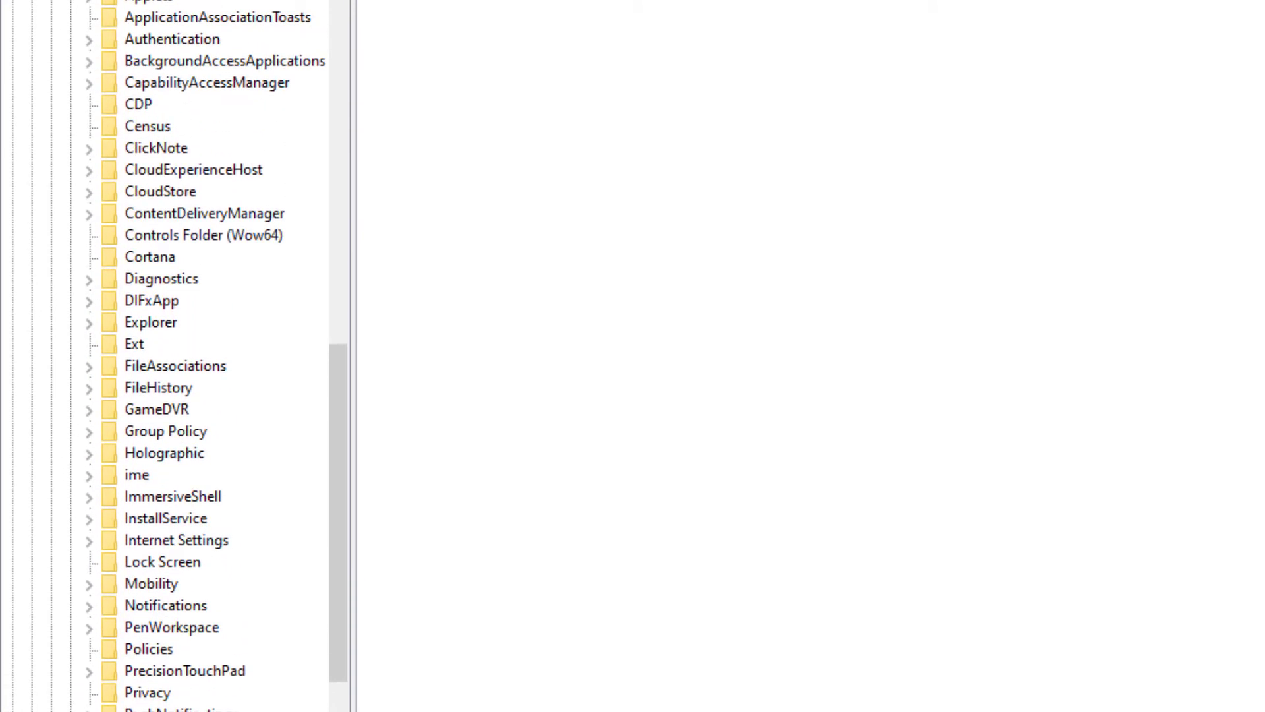
pyautogui.scroll(-4, 198, 132)
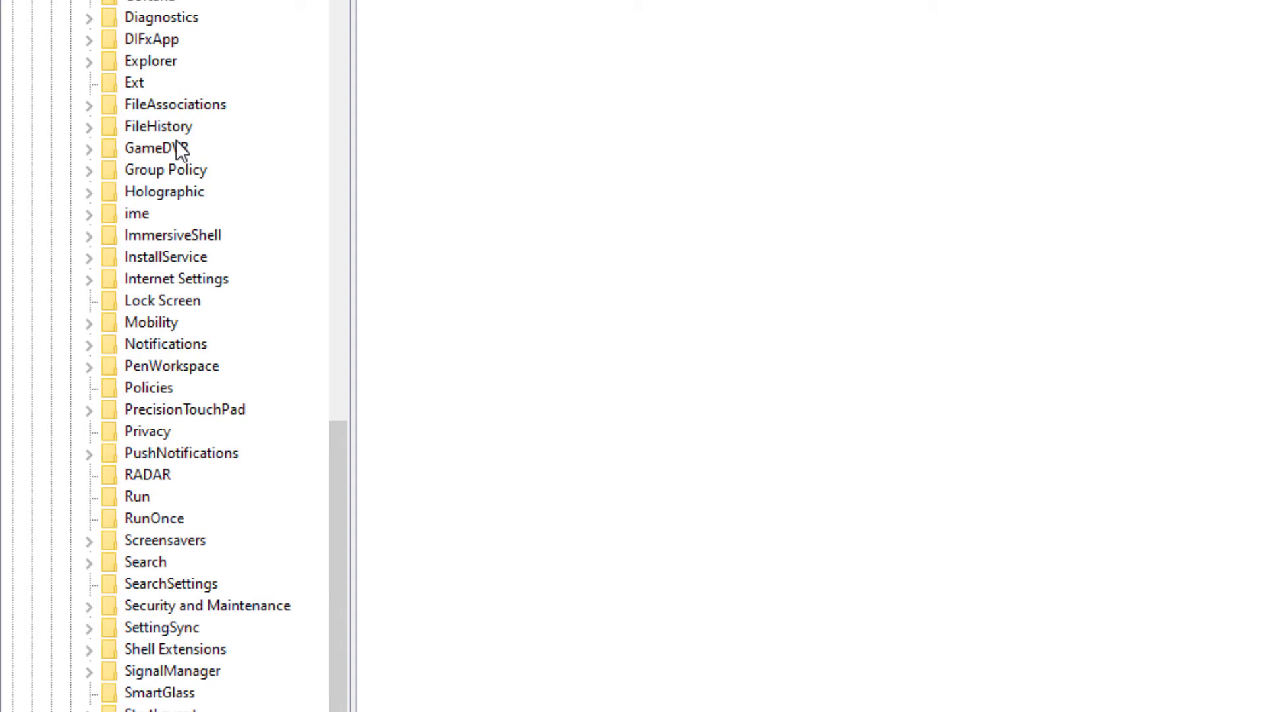
pyautogui.click(159, 61)
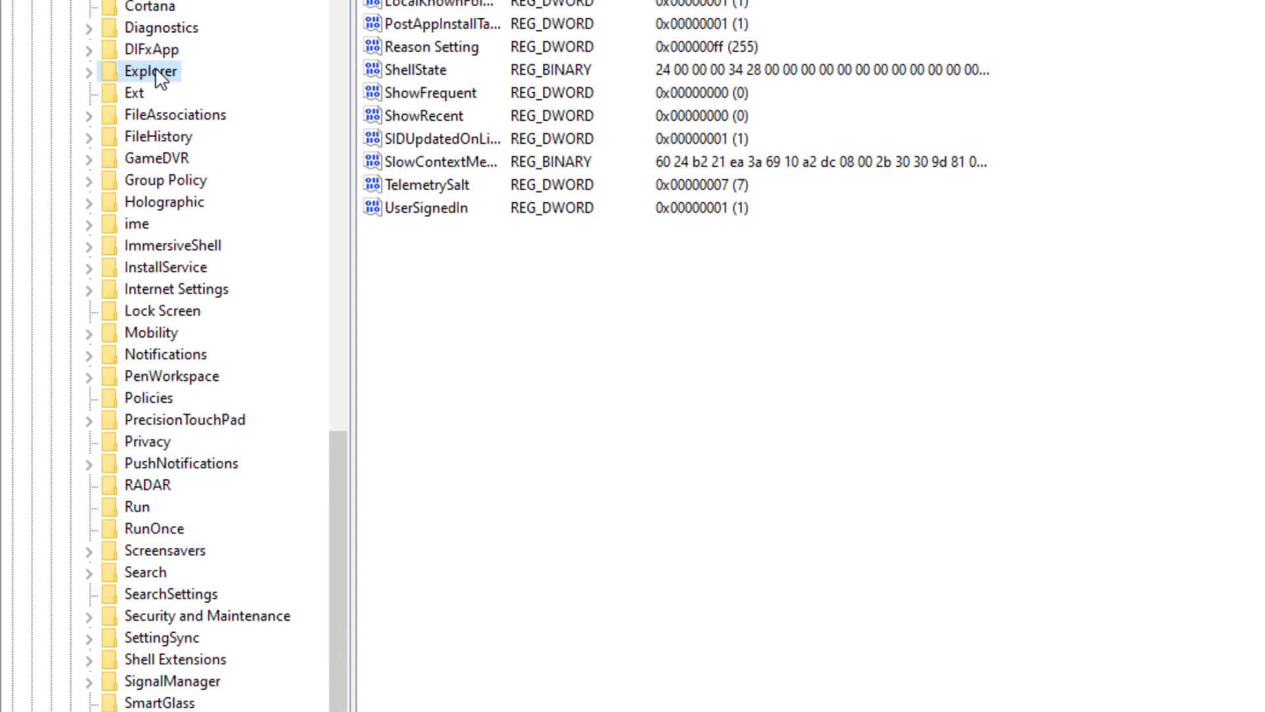
pyautogui.doubleClick(156, 62)
pyautogui.scroll(-3, 156, 477)
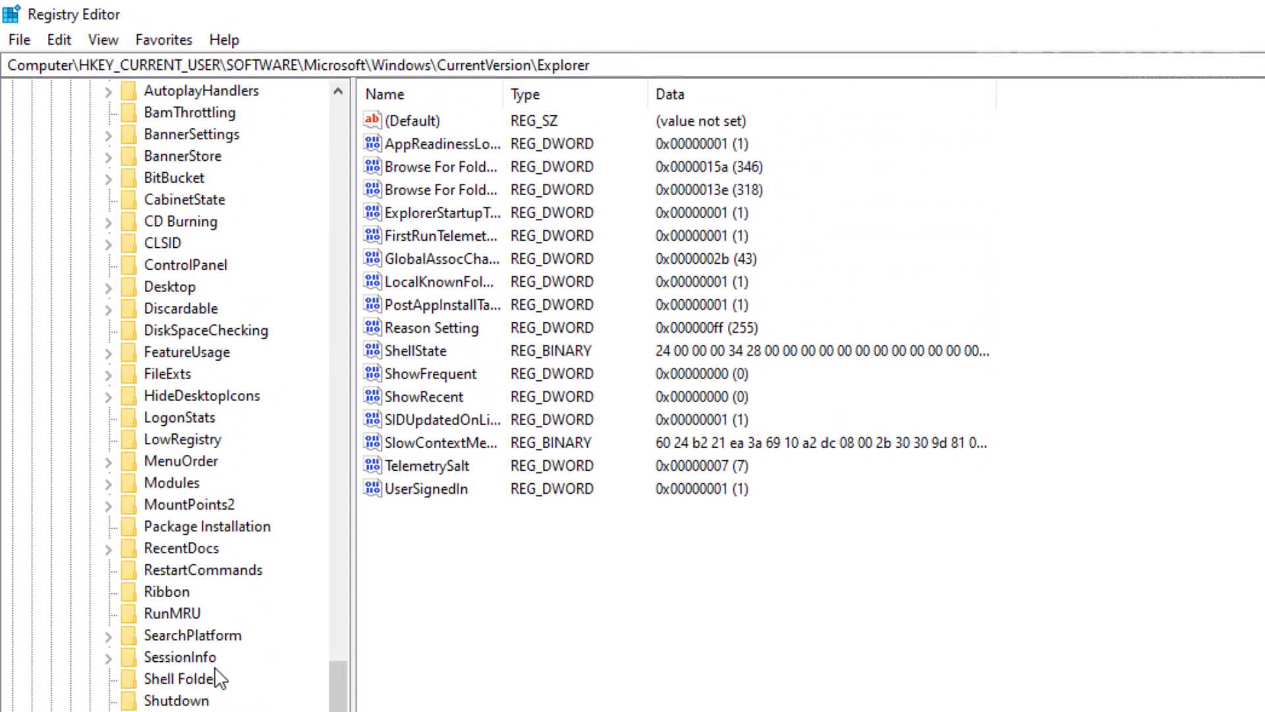
pyautogui.scroll(3, 217, 676)
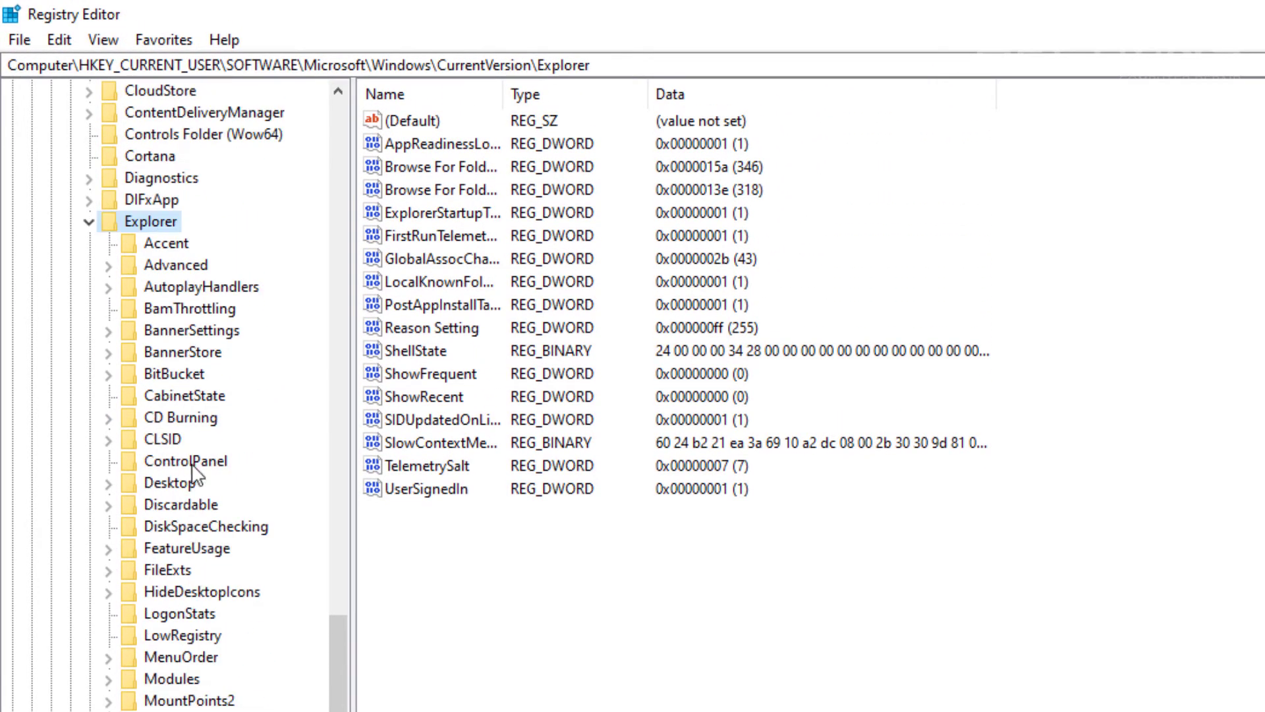
# Step: Create a new subkey under the Explorer key
pyautogui.rightClick(150, 228)
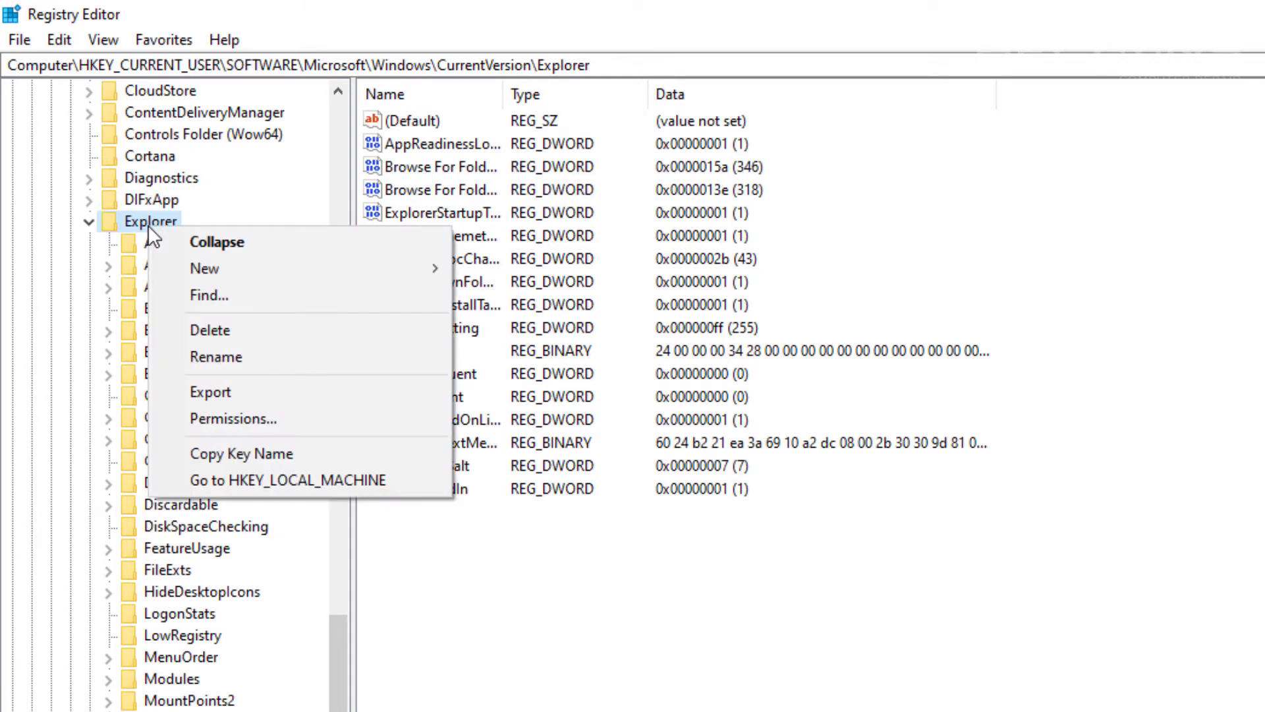
pyautogui.moveTo(246, 264)
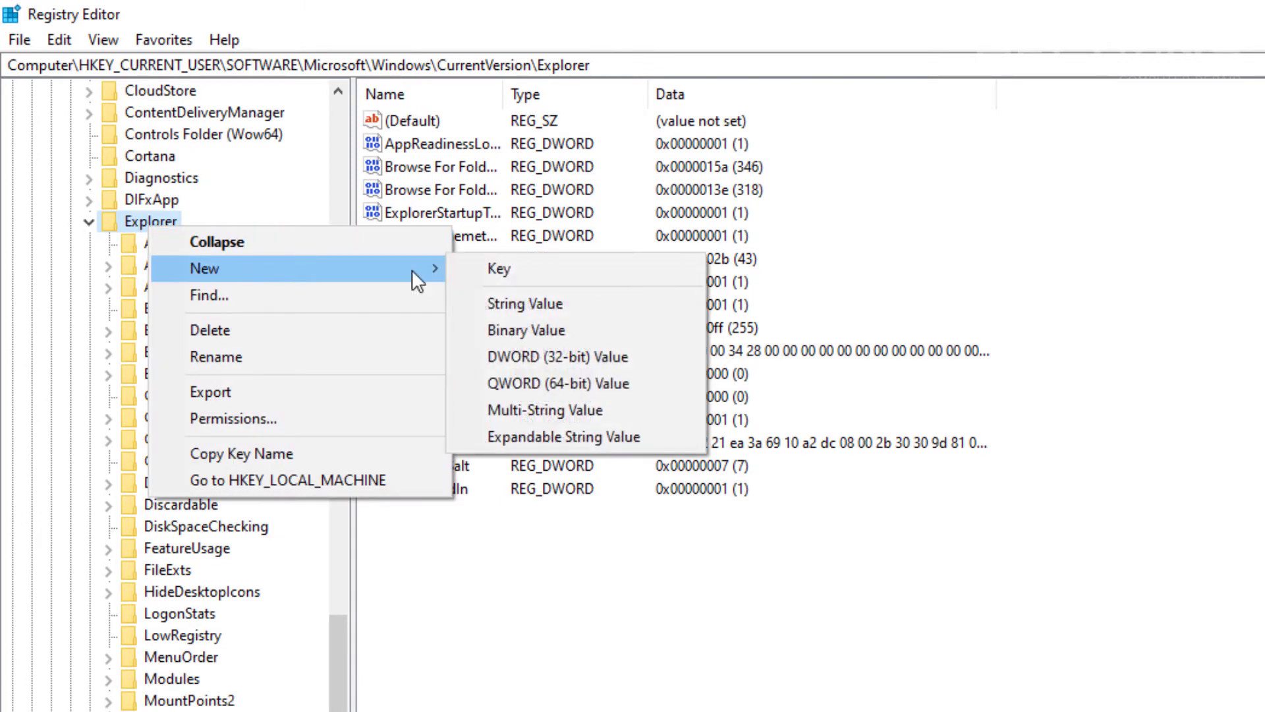
pyautogui.click(473, 198)
pyautogui.scroll(-4, 280, 198)
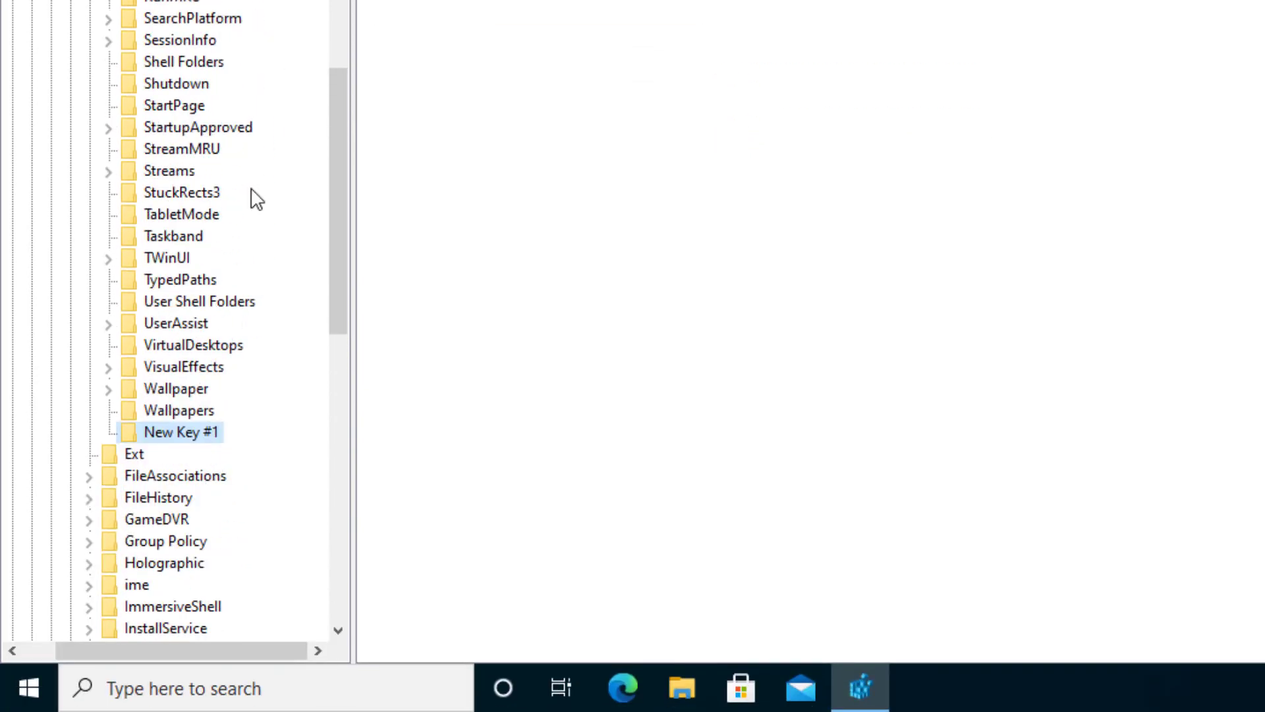
pyautogui.scroll(-1, 217, 356)
# Step: Rename the new key to NamingTemplates and open it
pyautogui.rightClick(192, 306)
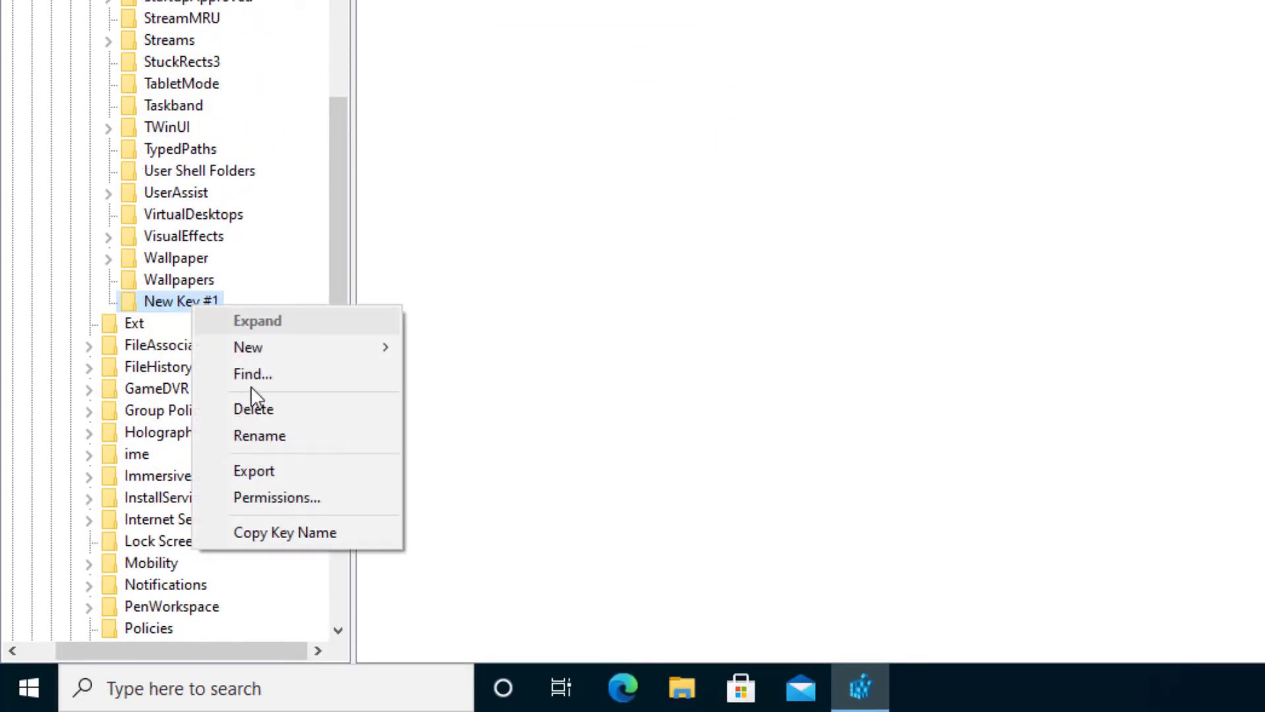
pyautogui.click(173, 301)
pyautogui.rightClick(175, 306)
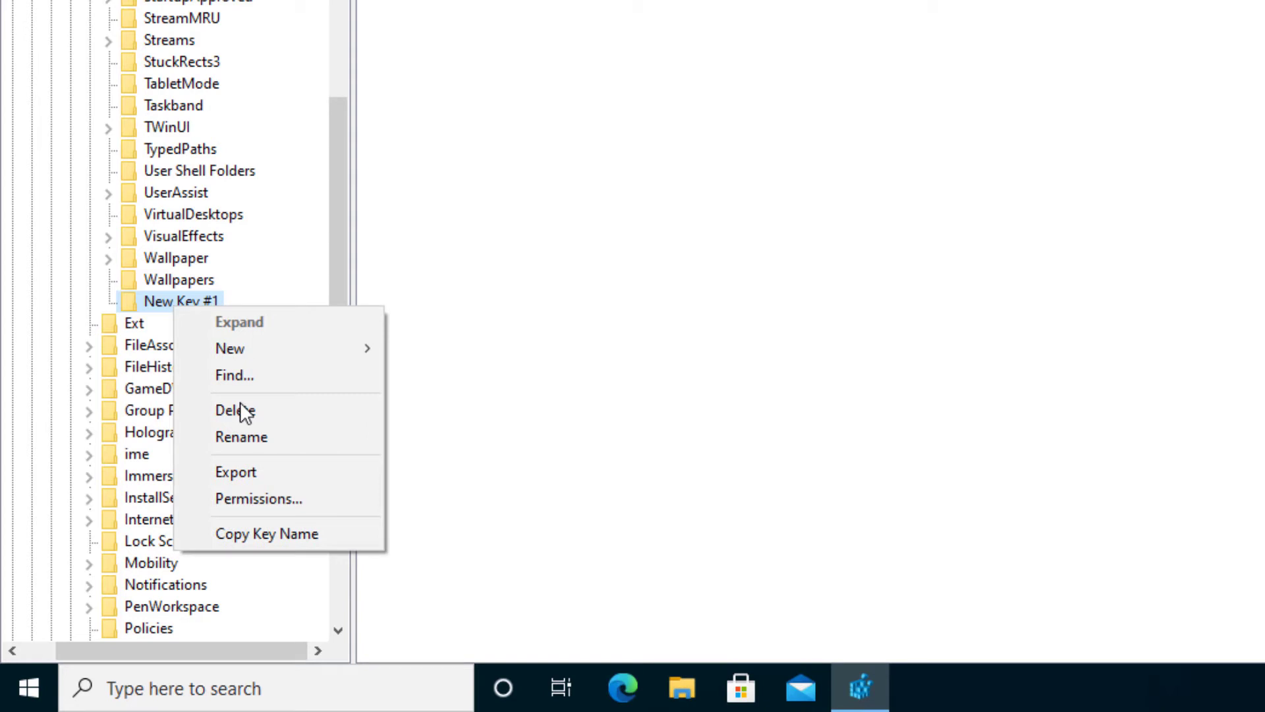
pyautogui.click(252, 431)
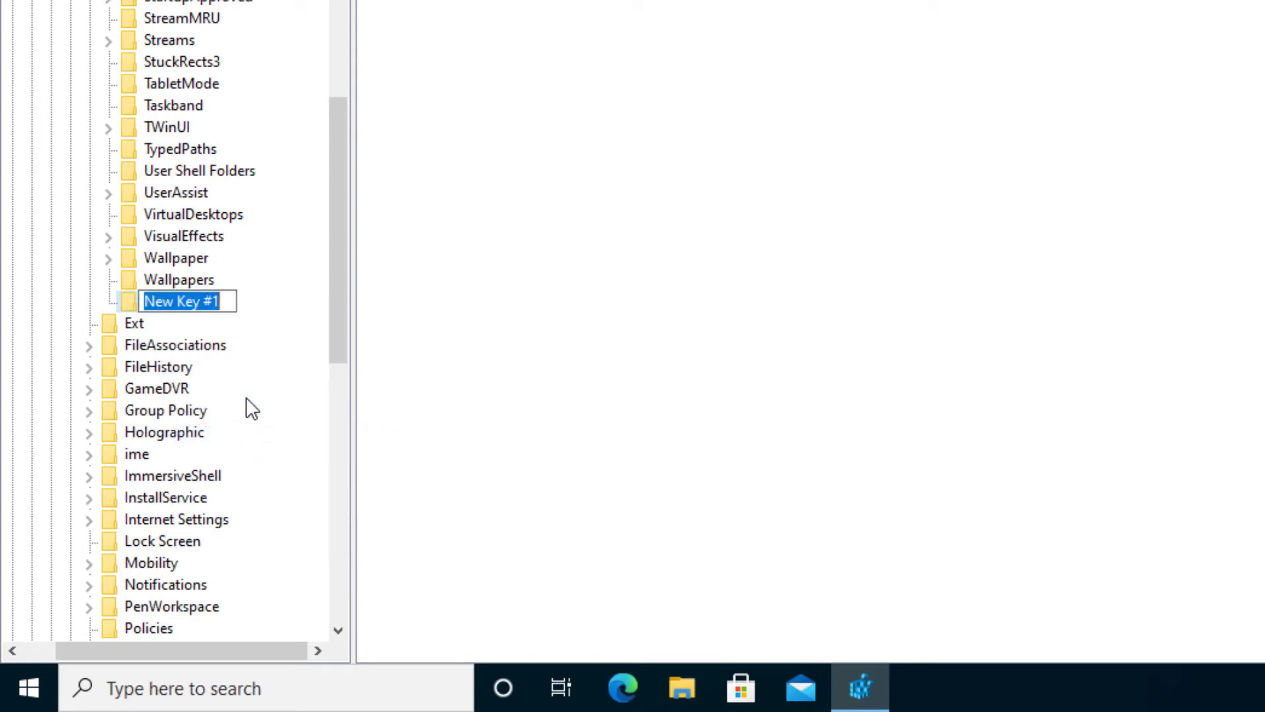
pyautogui.write('Naming')
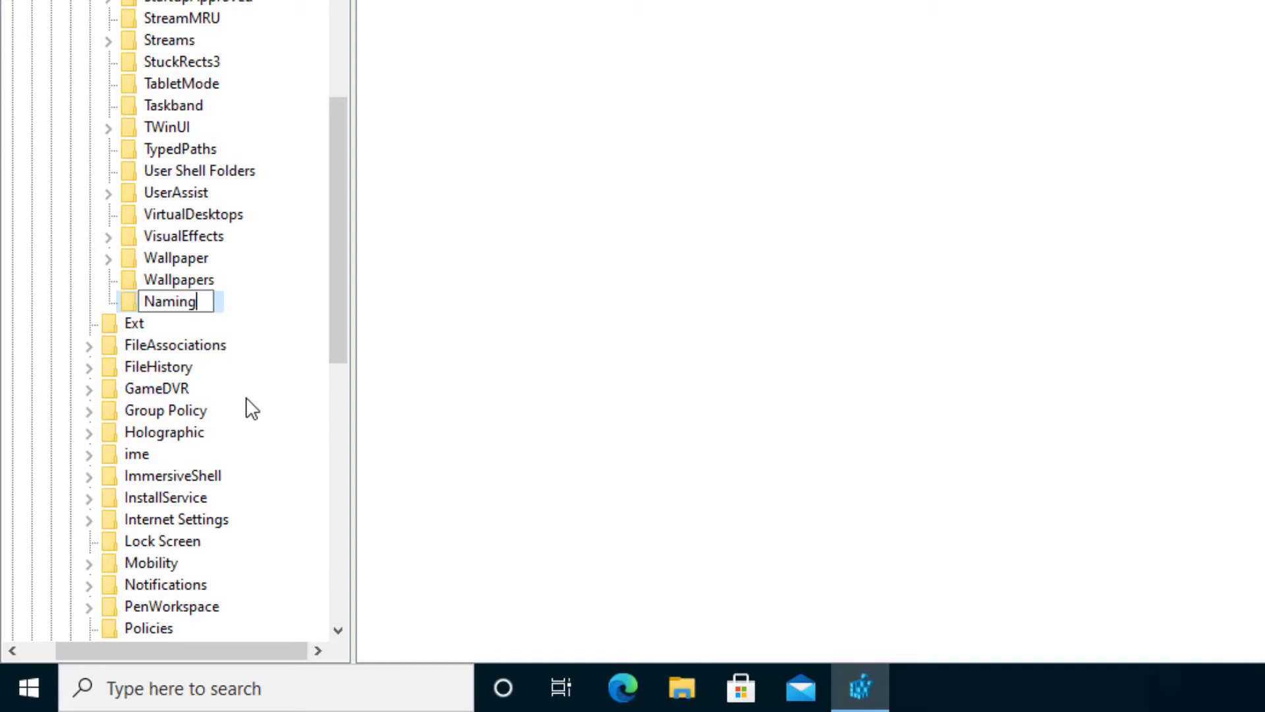
pyautogui.write('Templated')
pyautogui.press('BackSpace')
pyautogui.write('s')
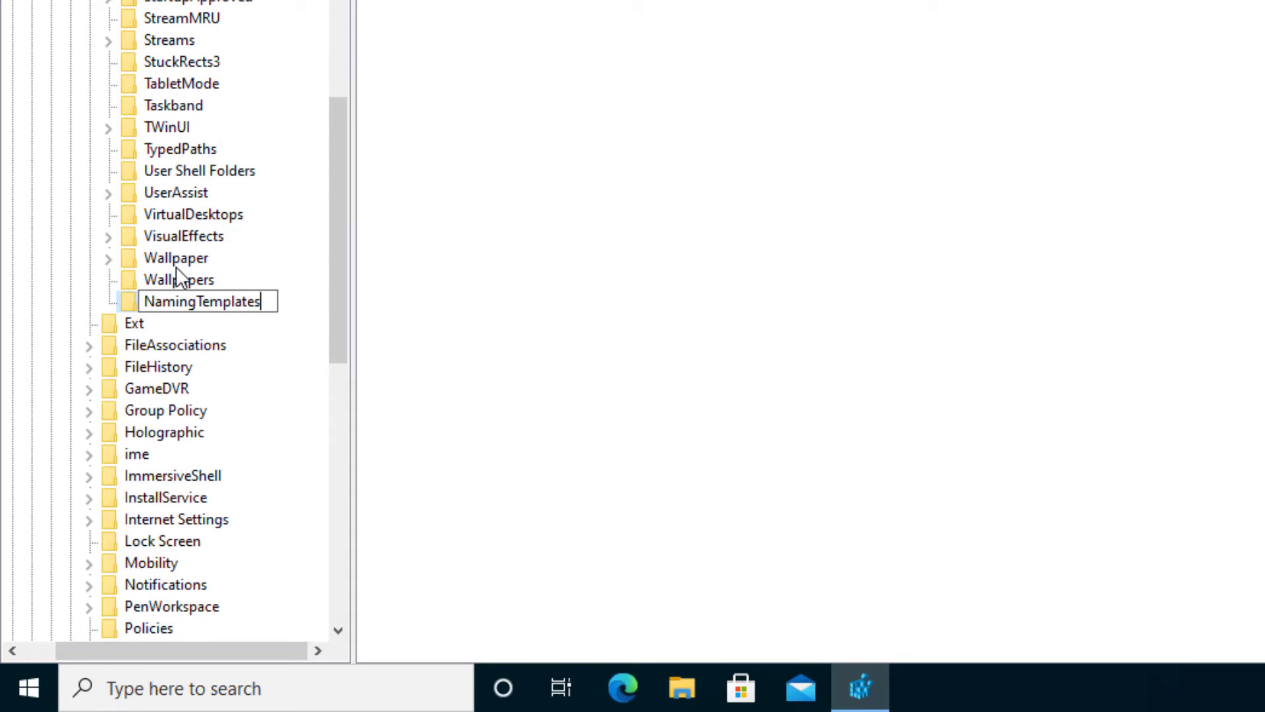
pyautogui.click(135, 305)
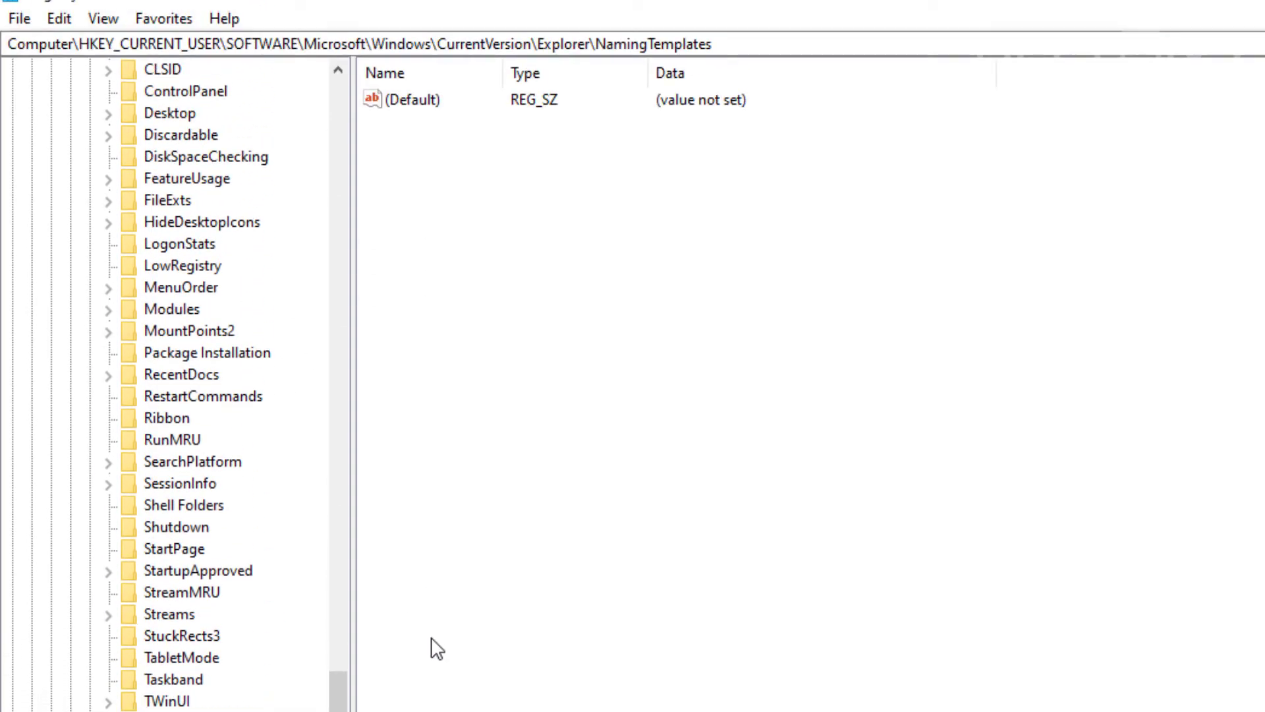
# Step: Add a REG_SZ value named RenameNameTemplate to NamingTemplates and widen the Name column
pyautogui.rightClick(564, 369)
pyautogui.moveTo(609, 389)
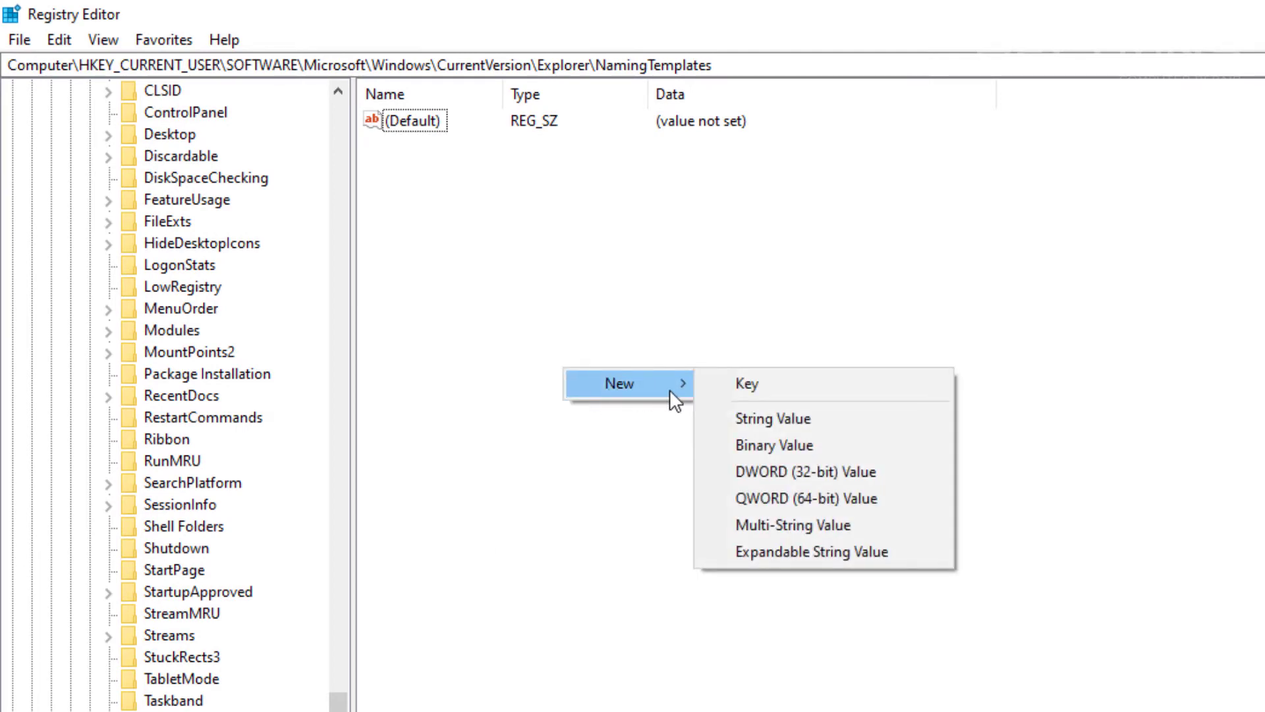
pyautogui.click(792, 419)
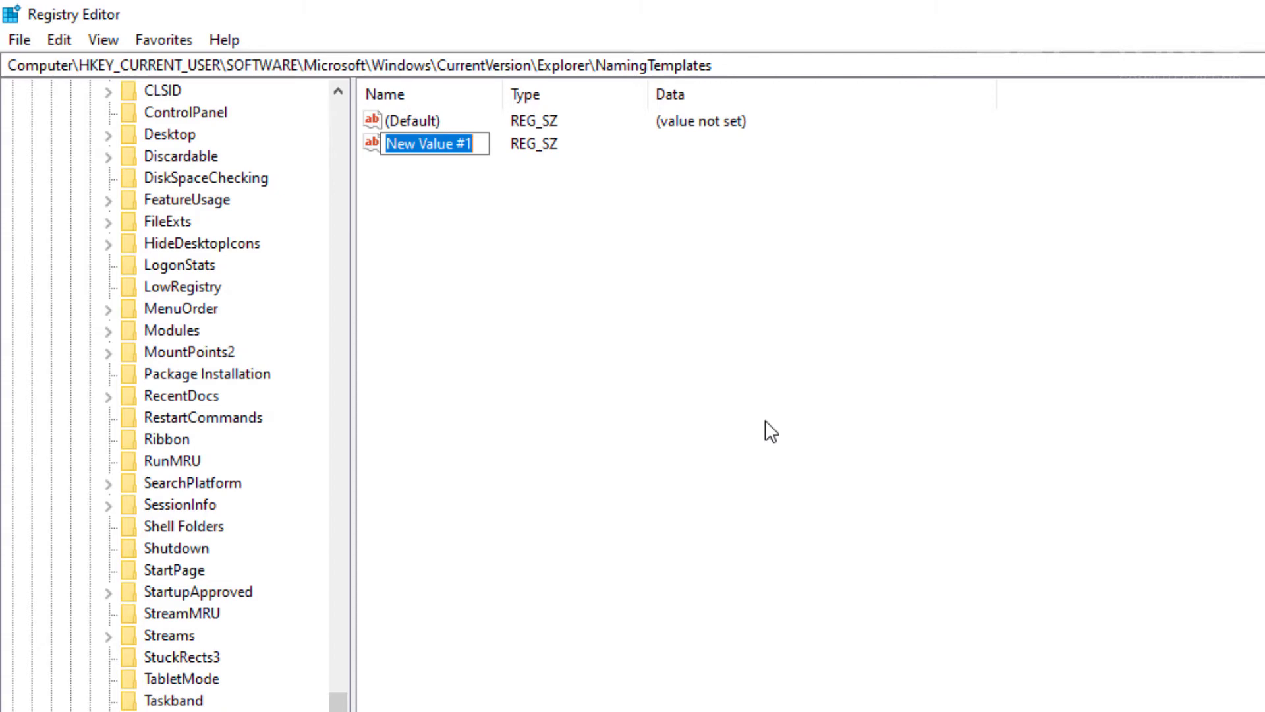
pyautogui.write('Rename')
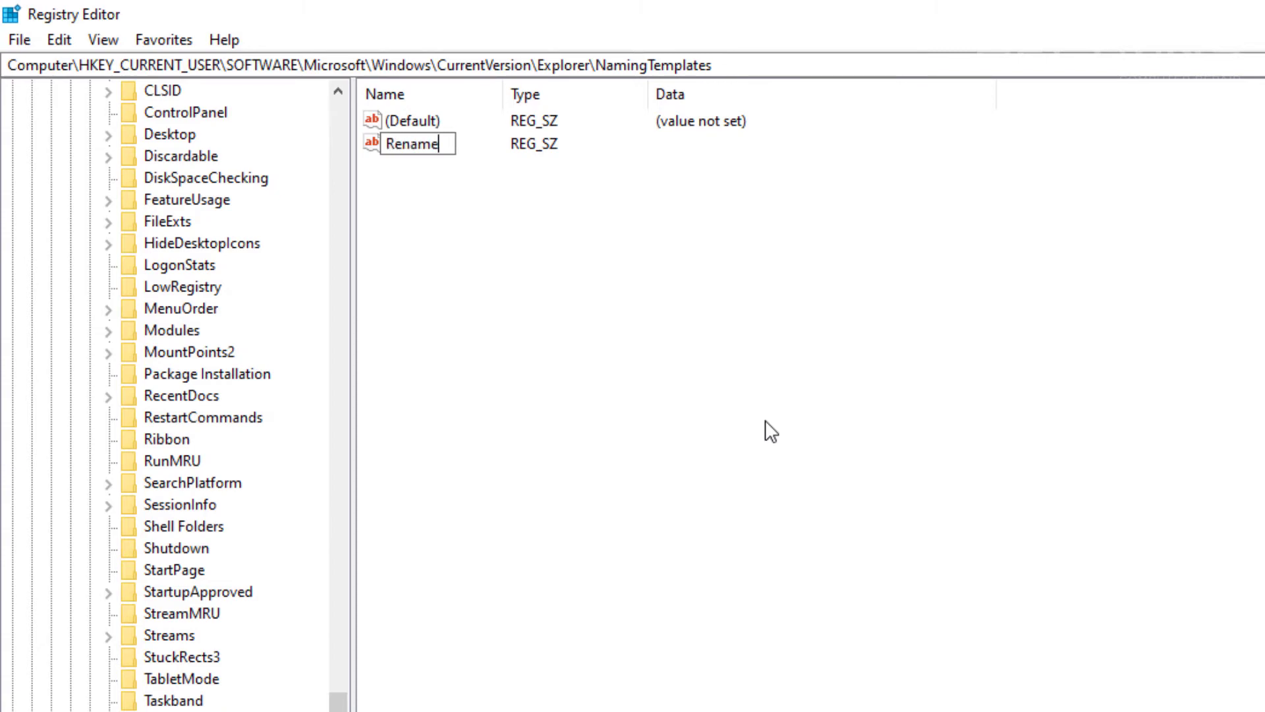
pyautogui.write('NameTemplate')
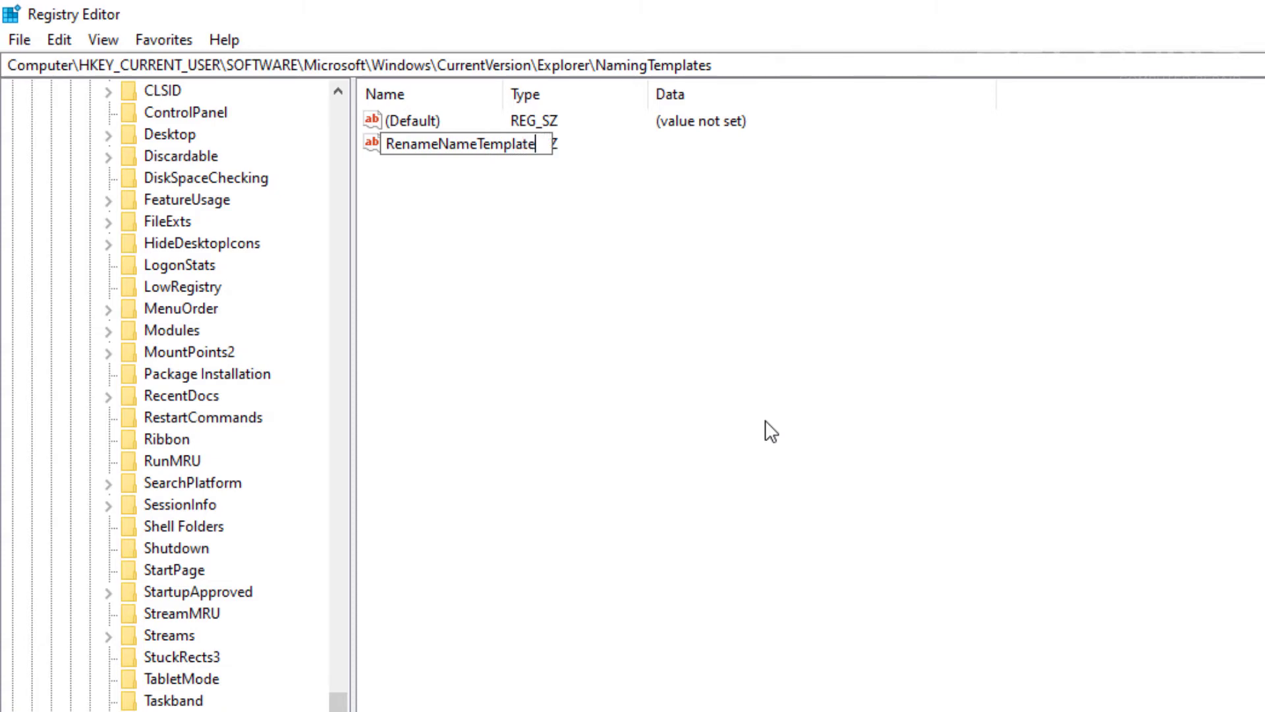
pyautogui.press('Return')
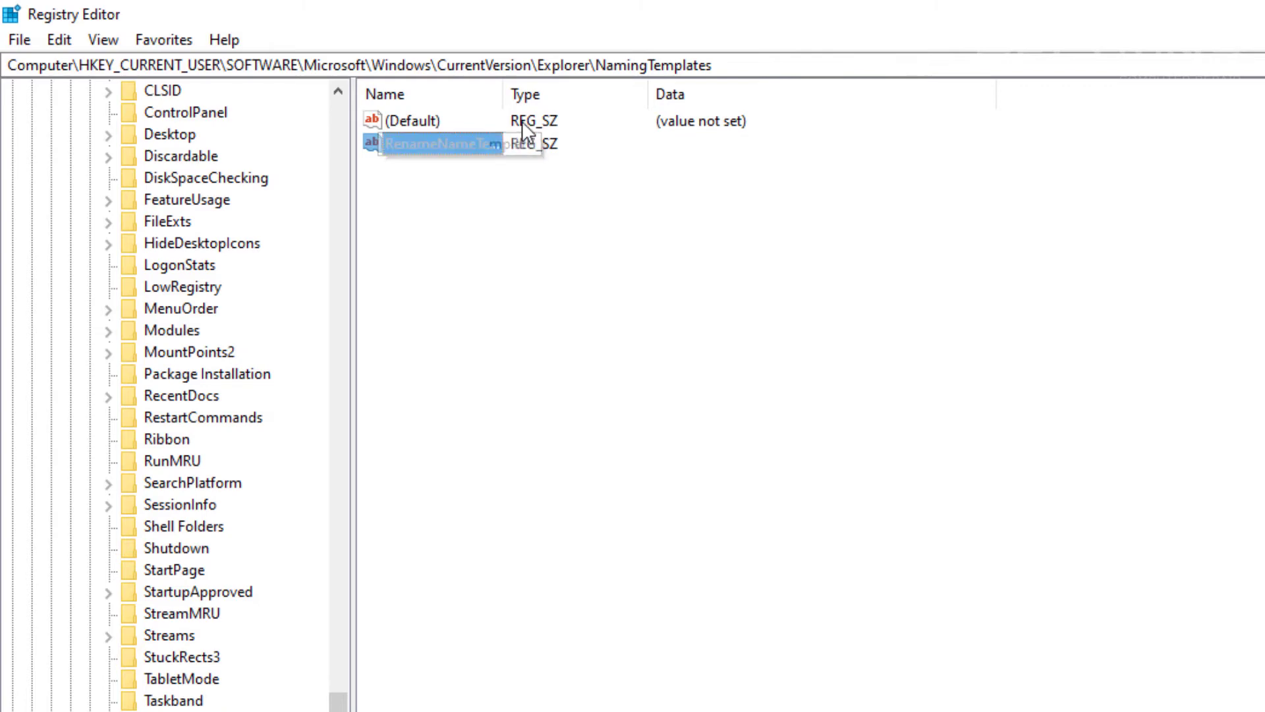
pyautogui.moveTo(504, 94); pyautogui.dragTo(644, 94)
pyautogui.click(412, 152)
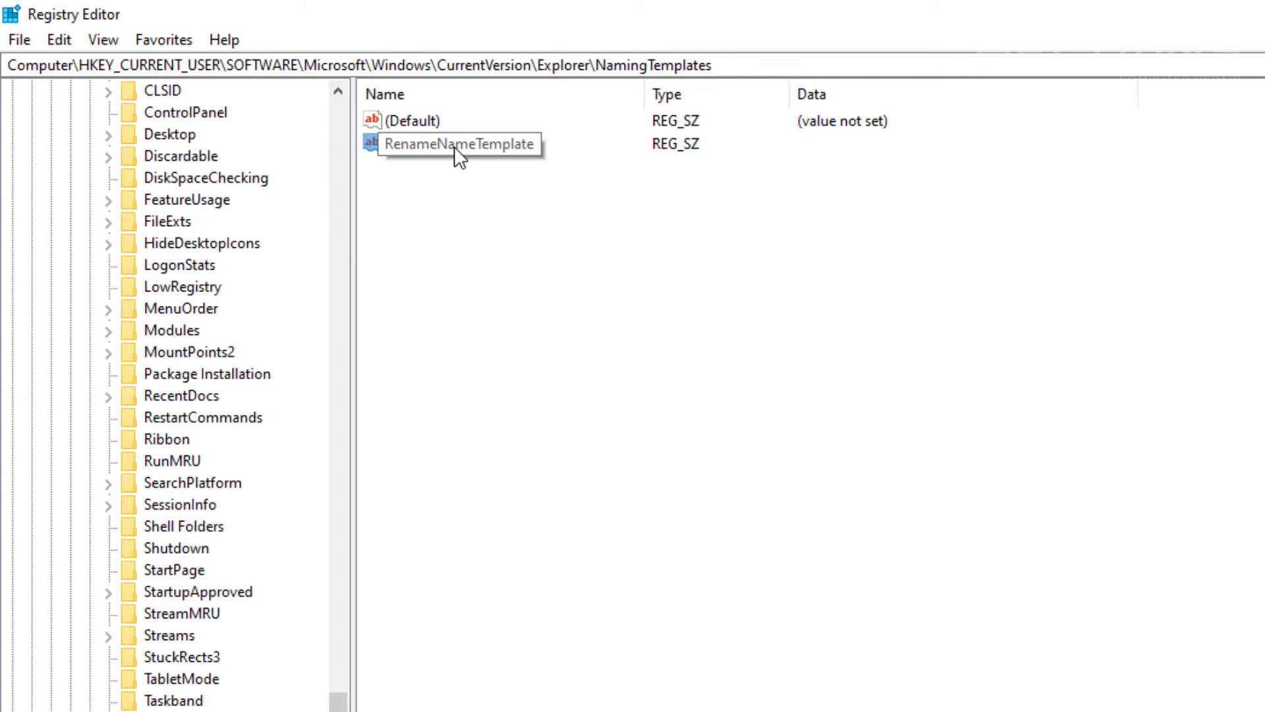
pyautogui.click(561, 469)
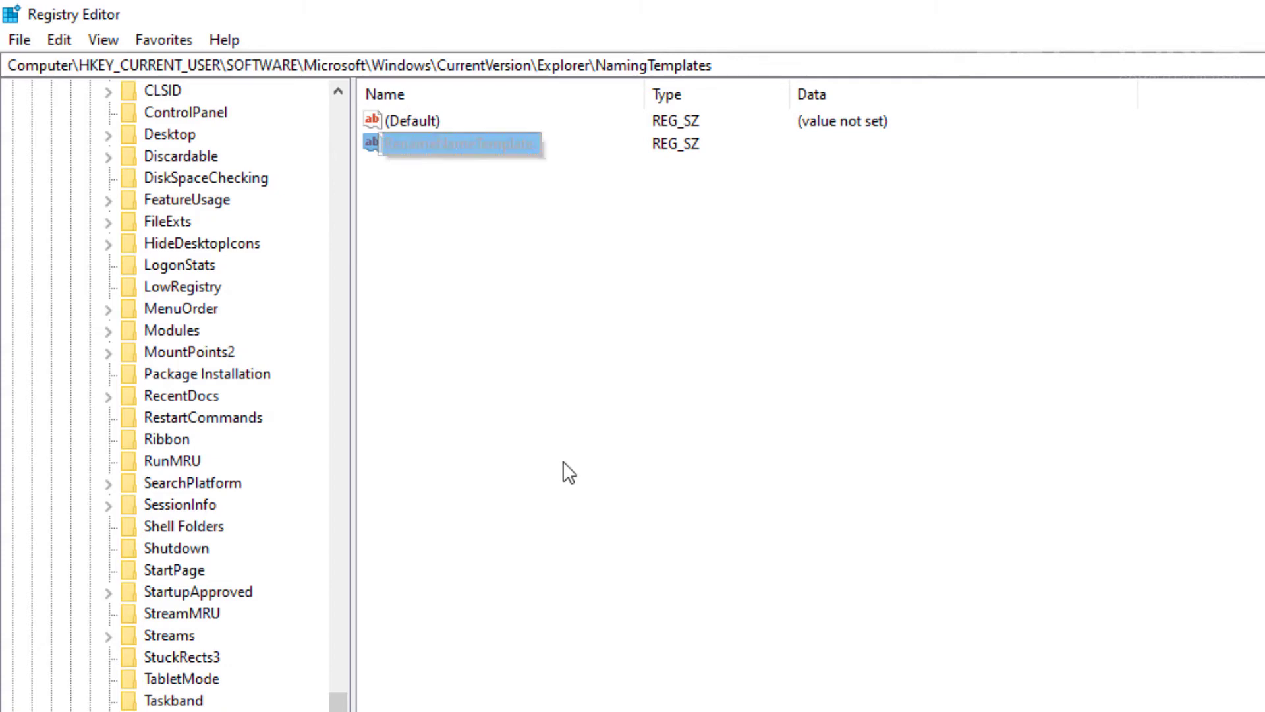
pyautogui.rightClick(480, 145)
# Step: Set RenameNameTemplate's value data to 'Hope & Dreams' and save it
pyautogui.press('Down')
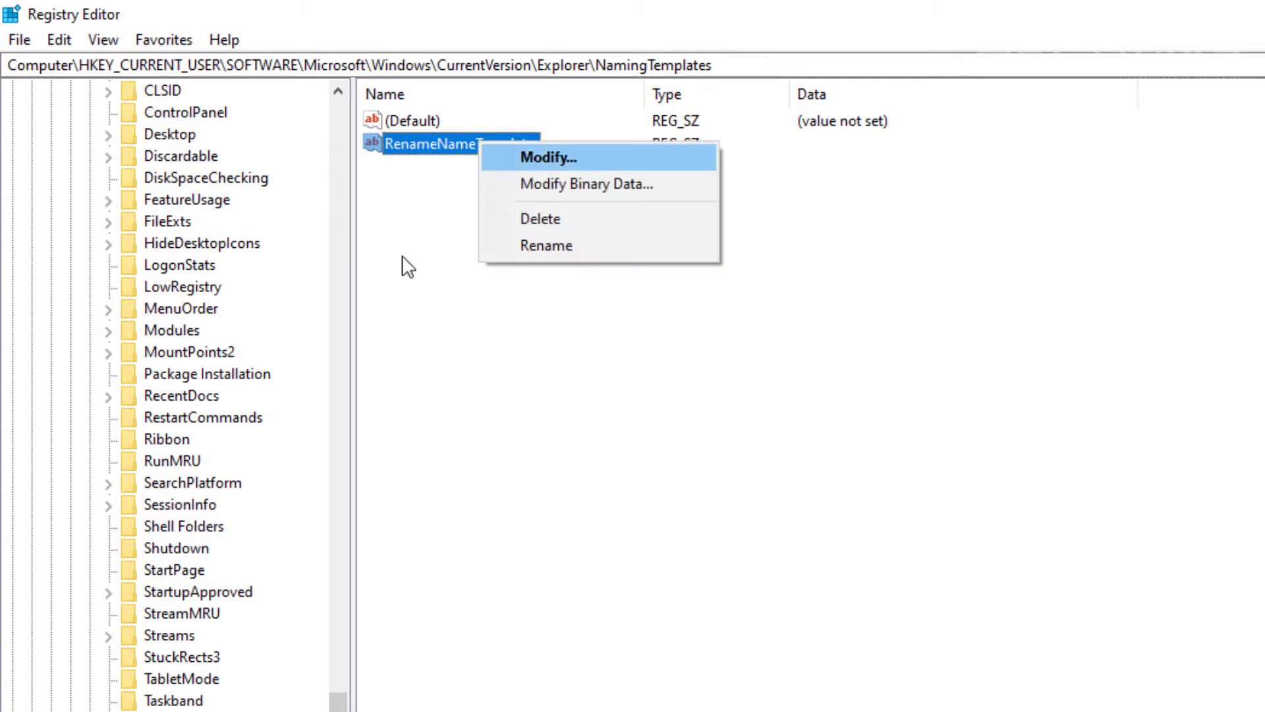
pyautogui.press('Return')
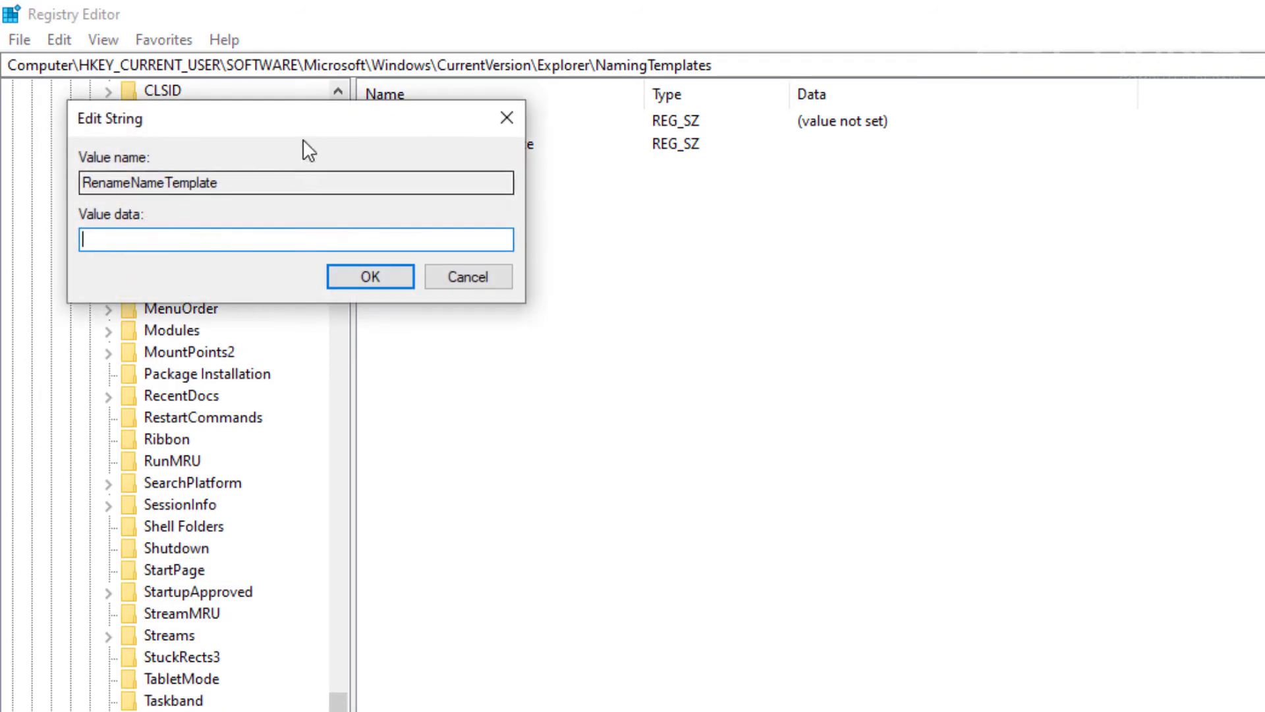
pyautogui.click(511, 117)
pyautogui.rightClick(493, 136)
pyautogui.click(519, 147)
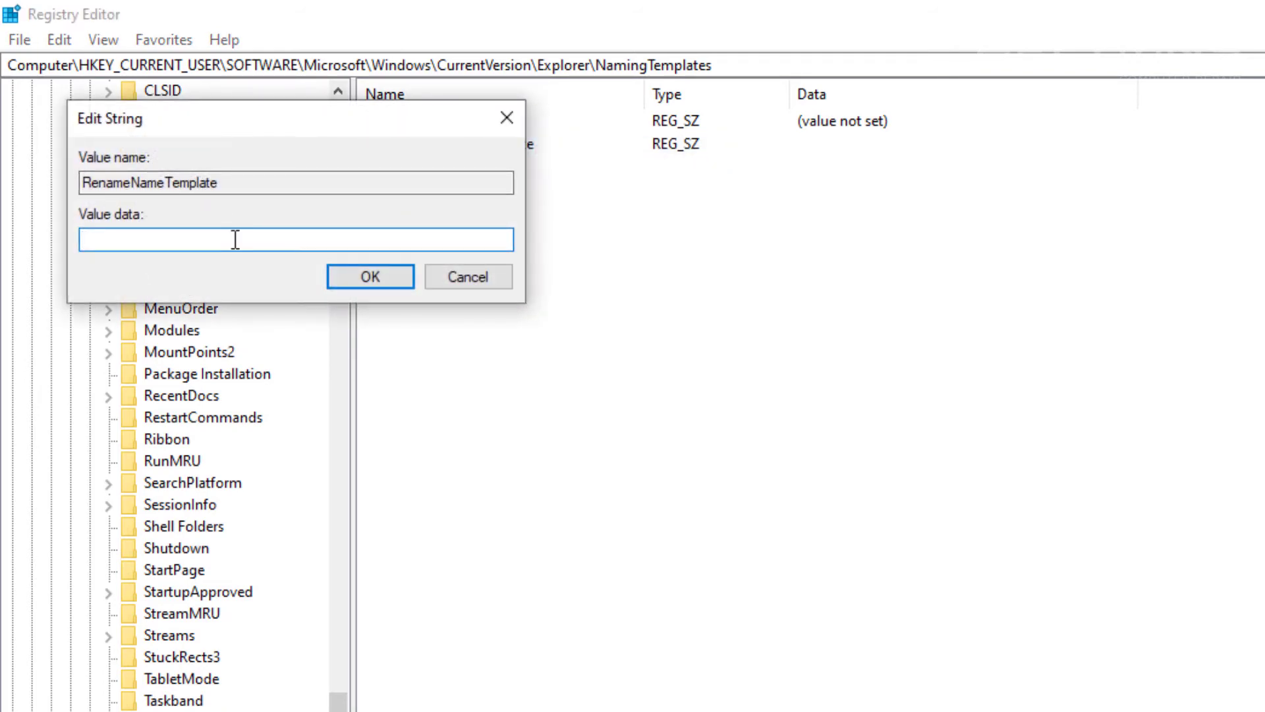
pyautogui.write('Hope')
pyautogui.write('& Dreams')
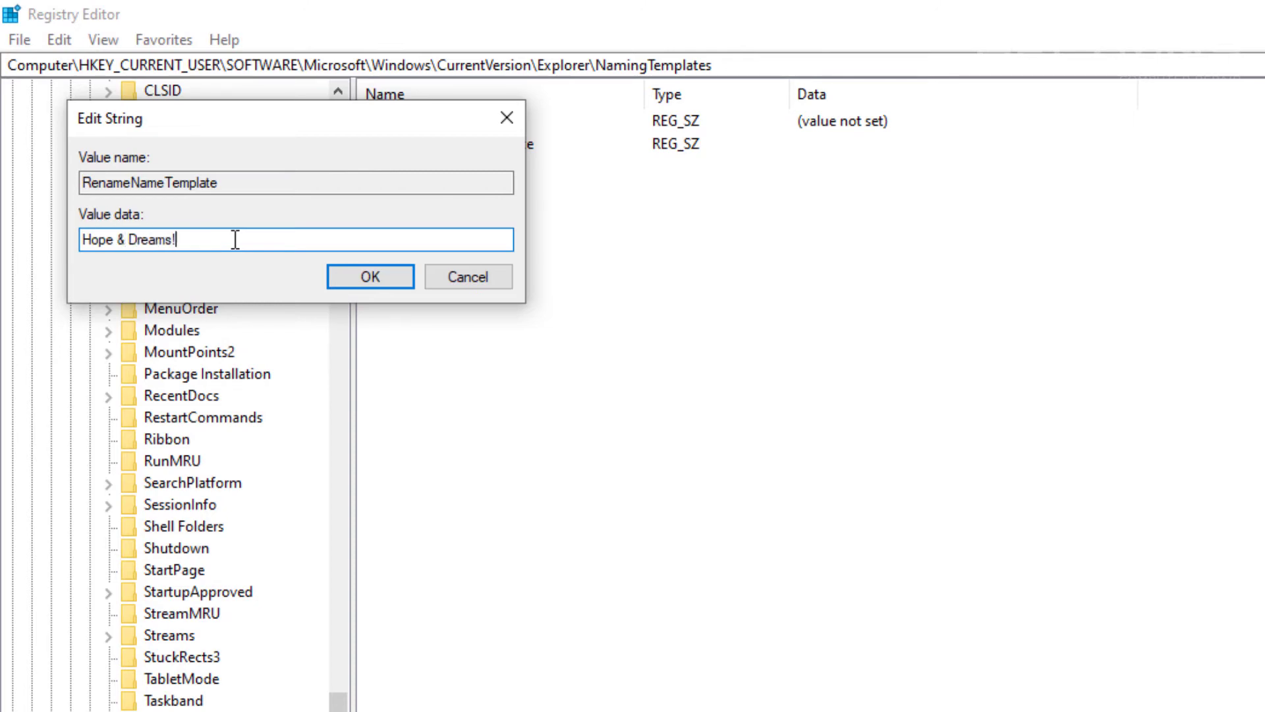
pyautogui.click(383, 278)
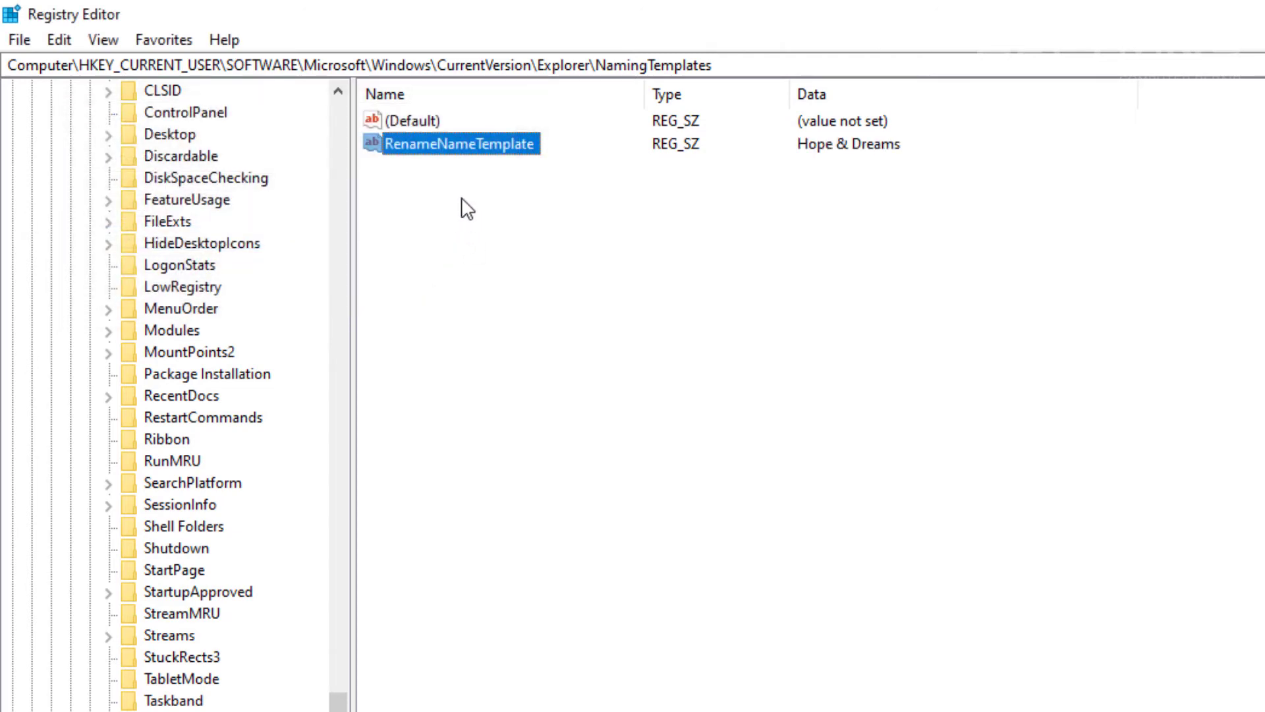
pyautogui.doubleClick(502, 142)
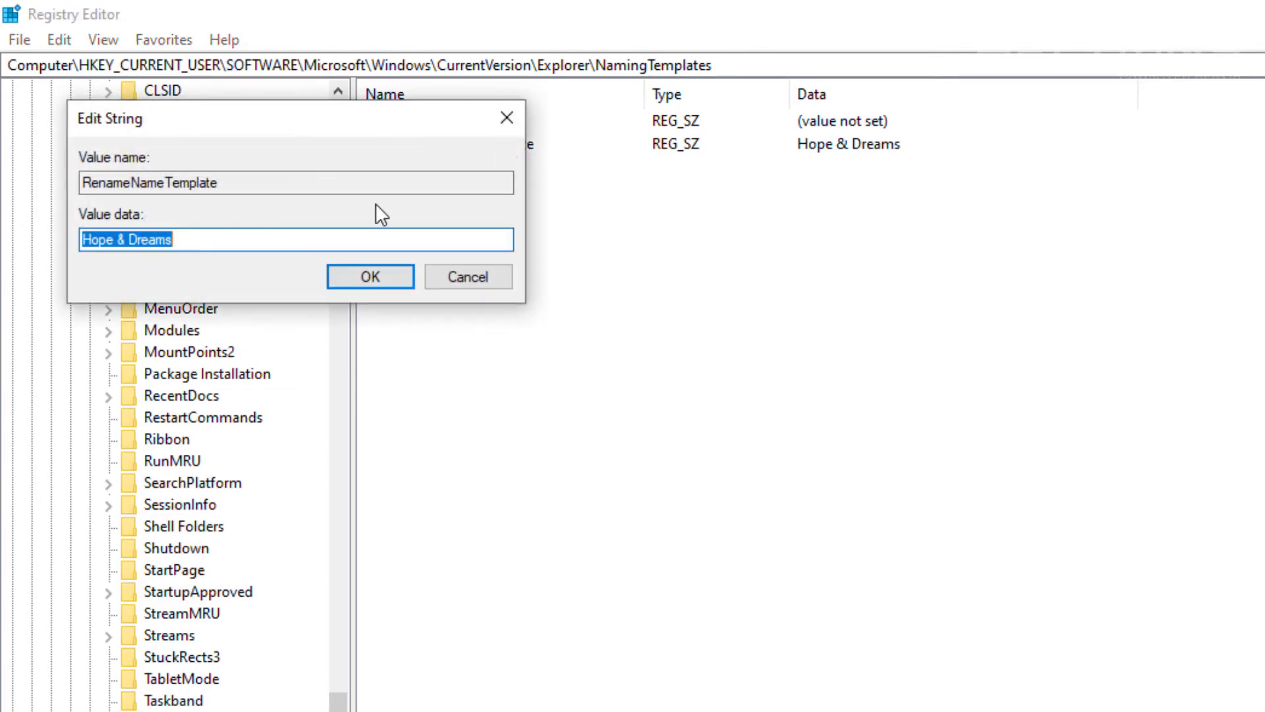
pyautogui.click(295, 239)
pyautogui.doubleClick(251, 241)
pyautogui.press('BackSpace')
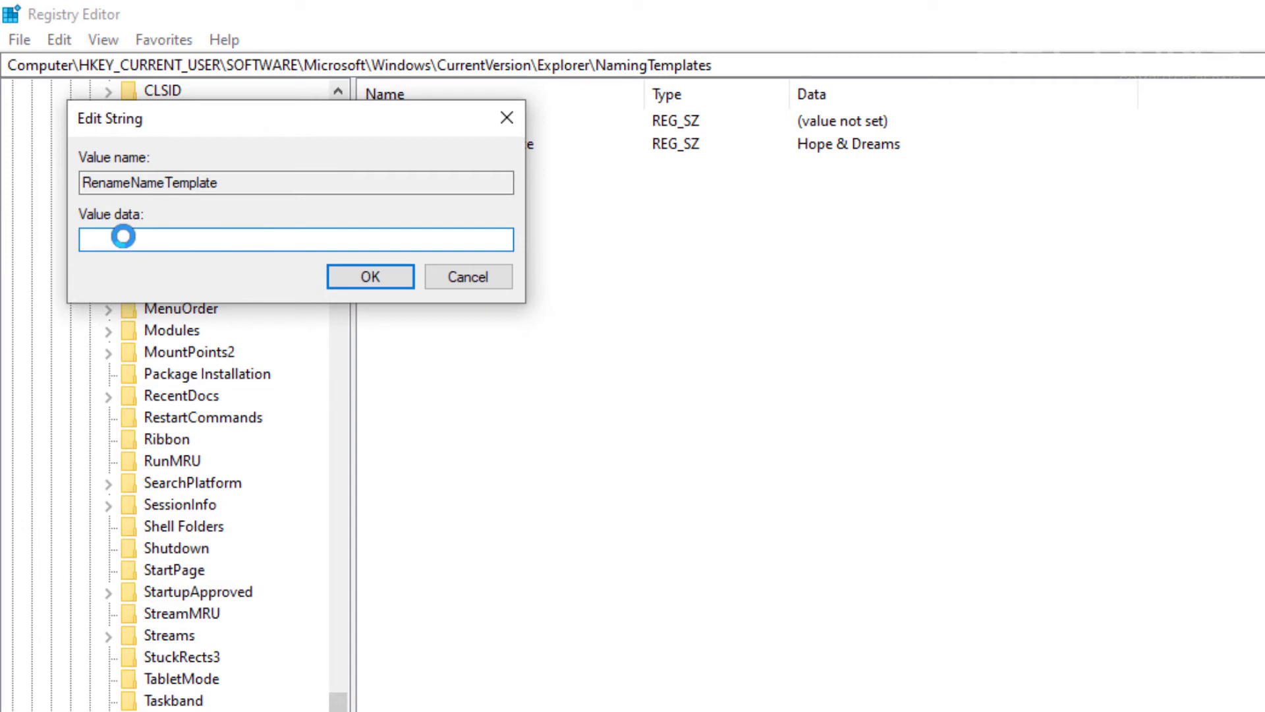
pyautogui.write('camtasia')
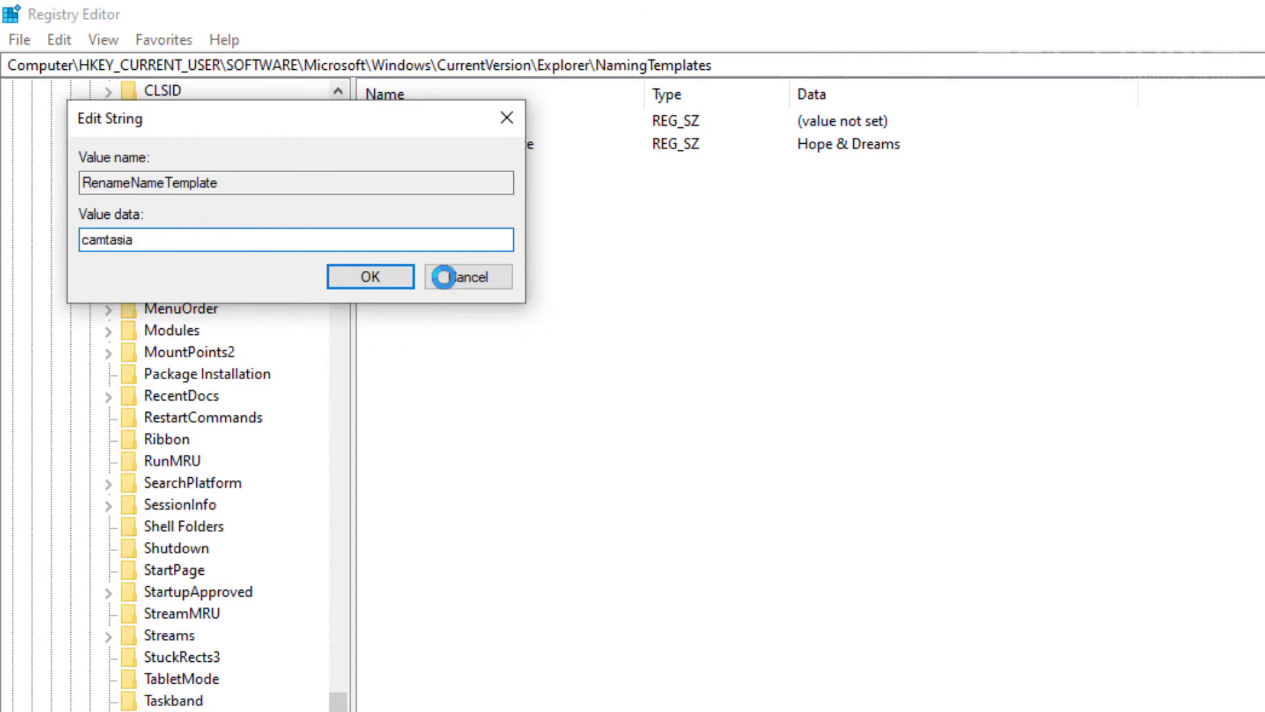
pyautogui.hotkey('ctrl', 'a')
pyautogui.press('BackSpace')
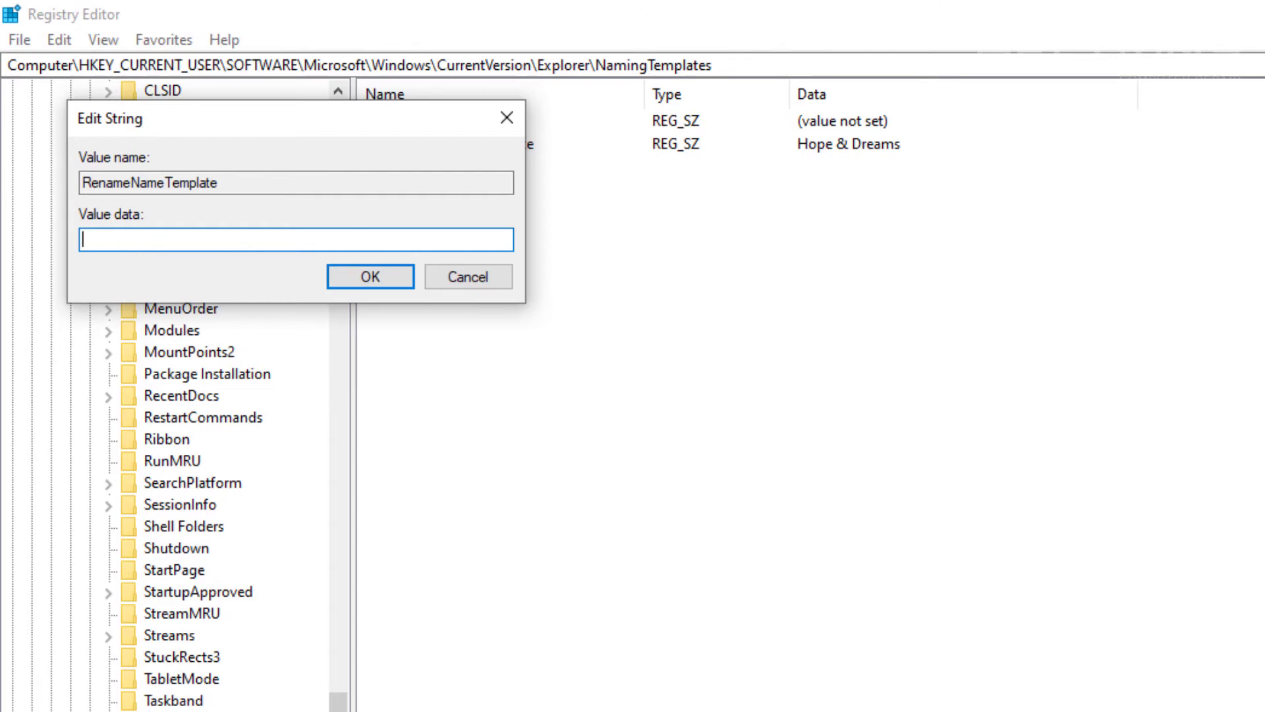
pyautogui.write('\\/?:*"><|')
pyautogui.press('Left')
pyautogui.press('Left')
pyautogui.press('Left')
pyautogui.press('Left')
pyautogui.press('Left')
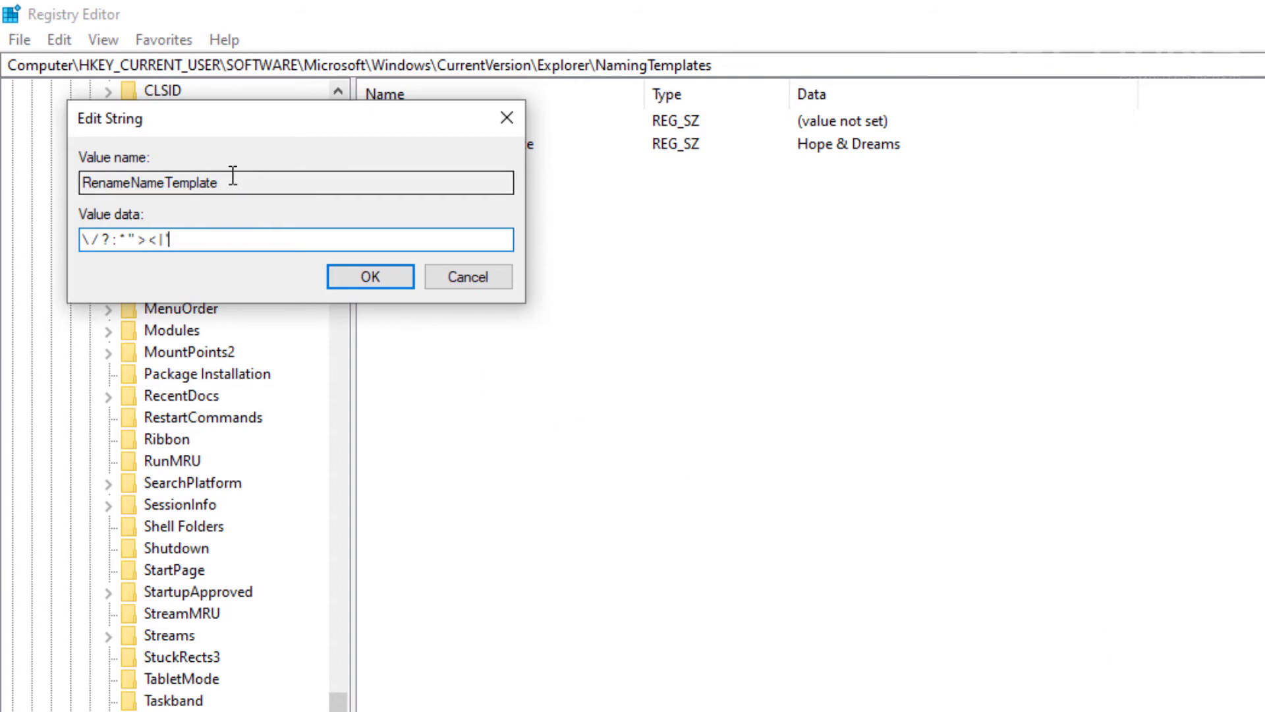
pyautogui.moveTo(220, 240); pyautogui.dragTo(81, 238)
pyautogui.press('Delete')
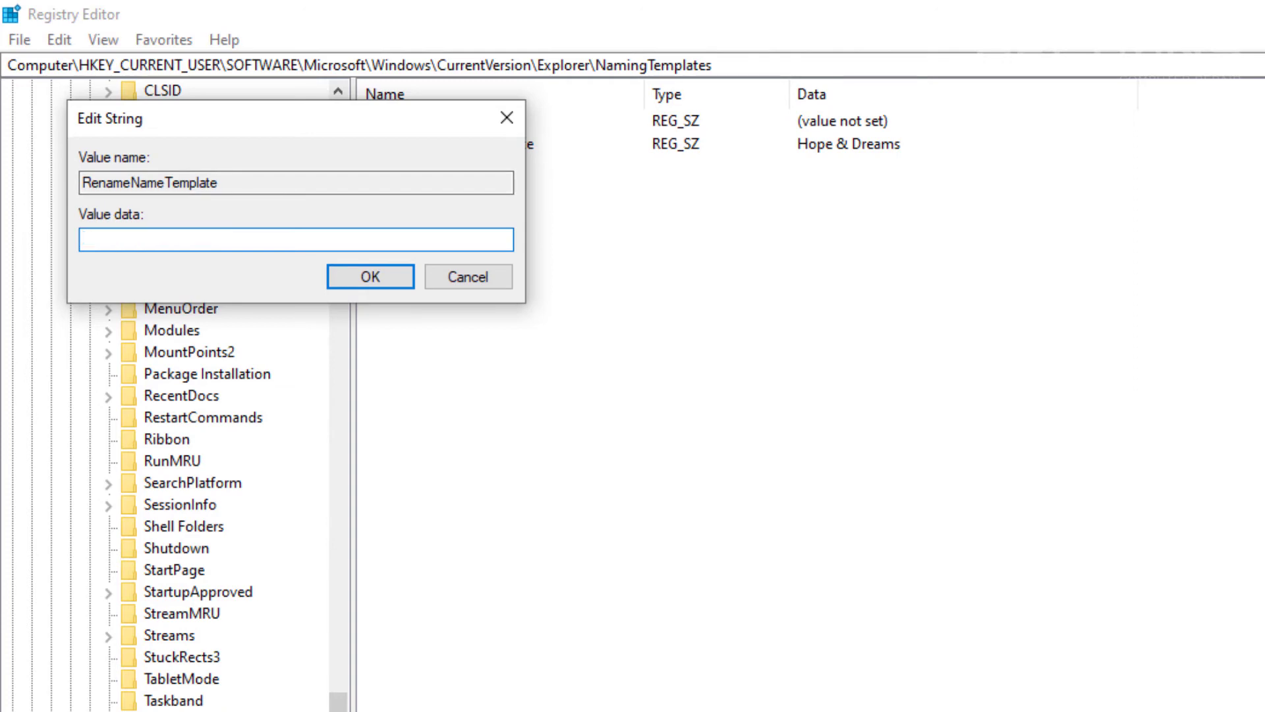
pyautogui.write('J')
pyautogui.press('BackSpace')
pyautogui.write('Hope & dreams')
pyautogui.press('BackSpace')
pyautogui.write('D')
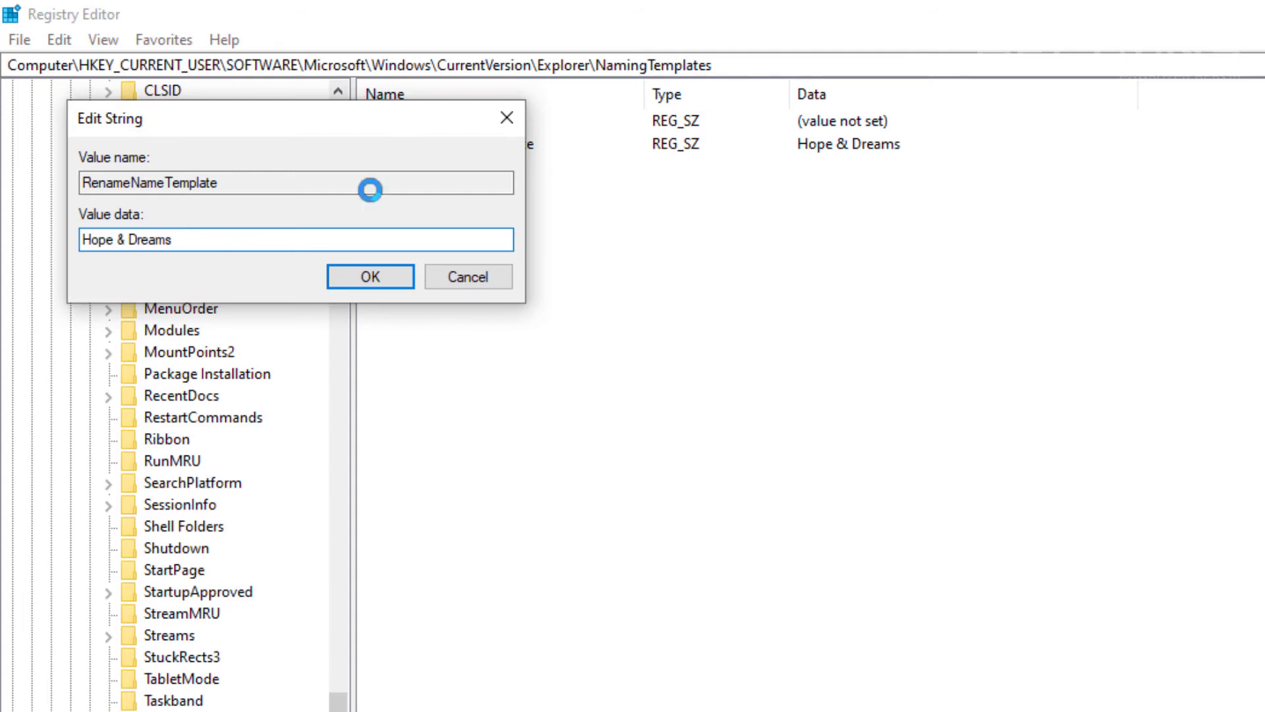
pyautogui.click(377, 282)
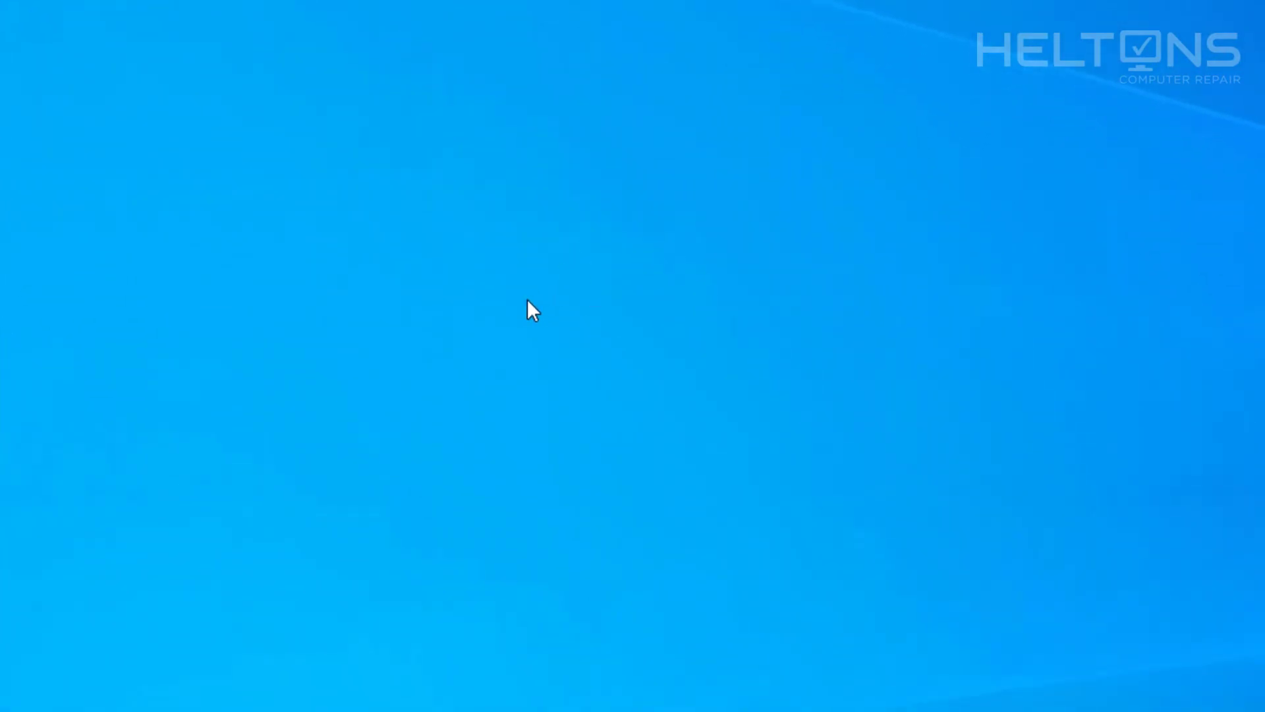
# Step: Create a new desktop folder, which is automatically named Hope & Dreams
pyautogui.rightClick(500, 265)
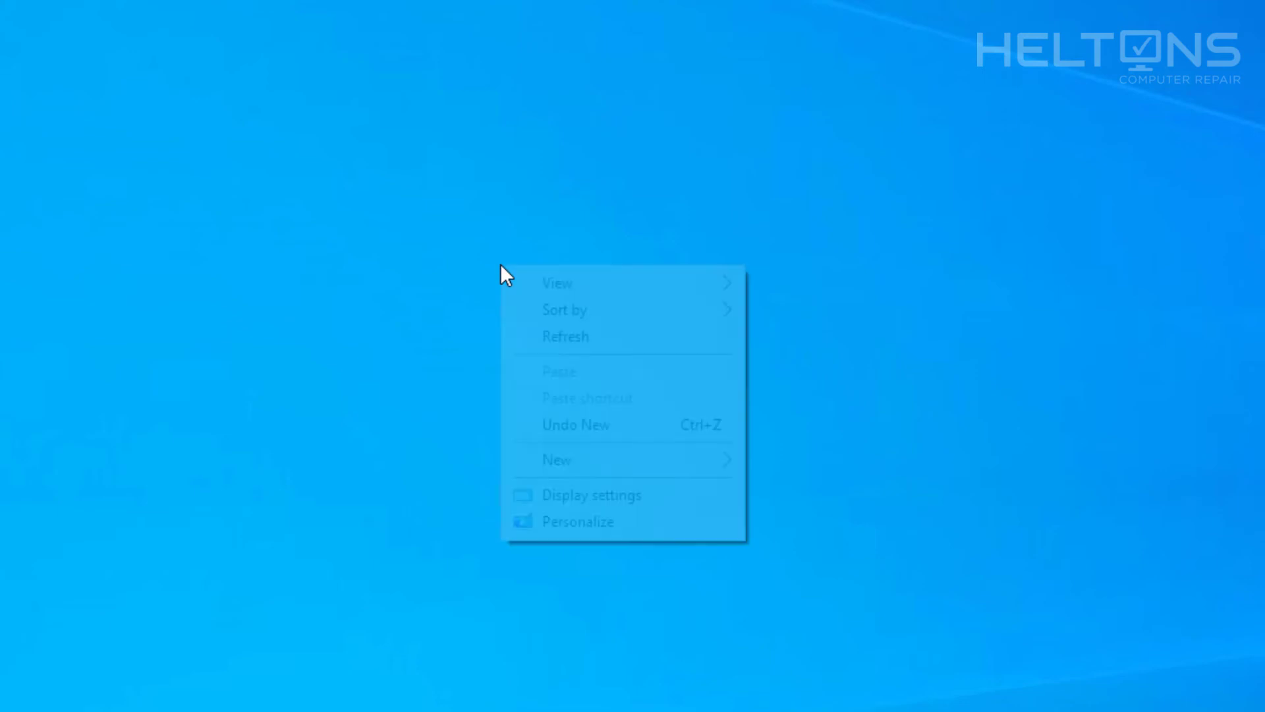
pyautogui.moveTo(636, 460)
pyautogui.click(796, 464)
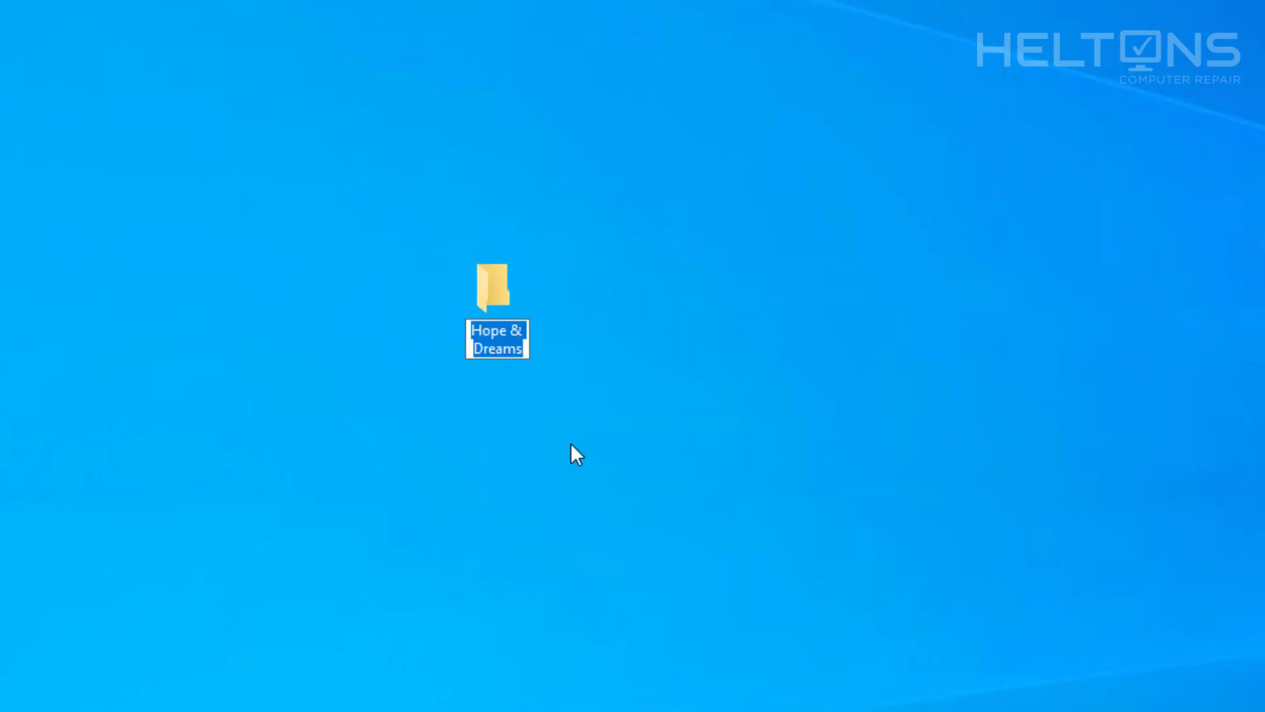
pyautogui.press('Return')
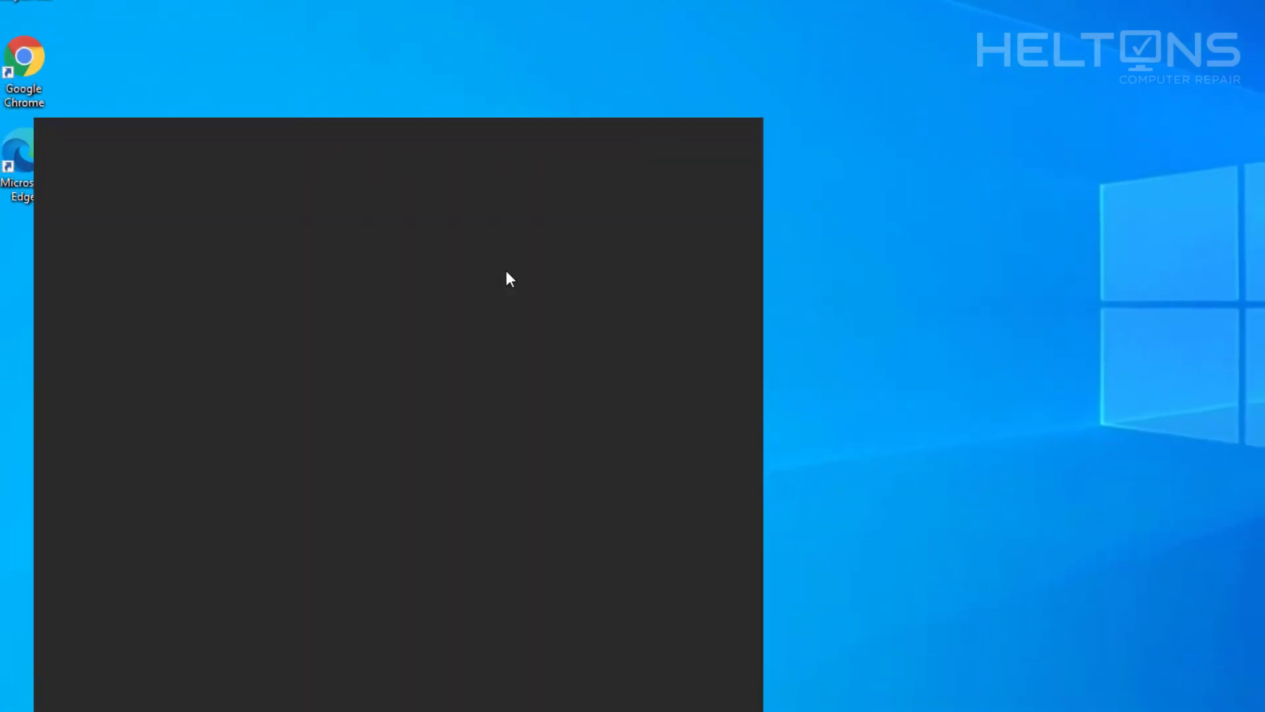
# Step: Search regedit and reopen Registry Editor, approving the UAC prompt
pyautogui.write('regedi')
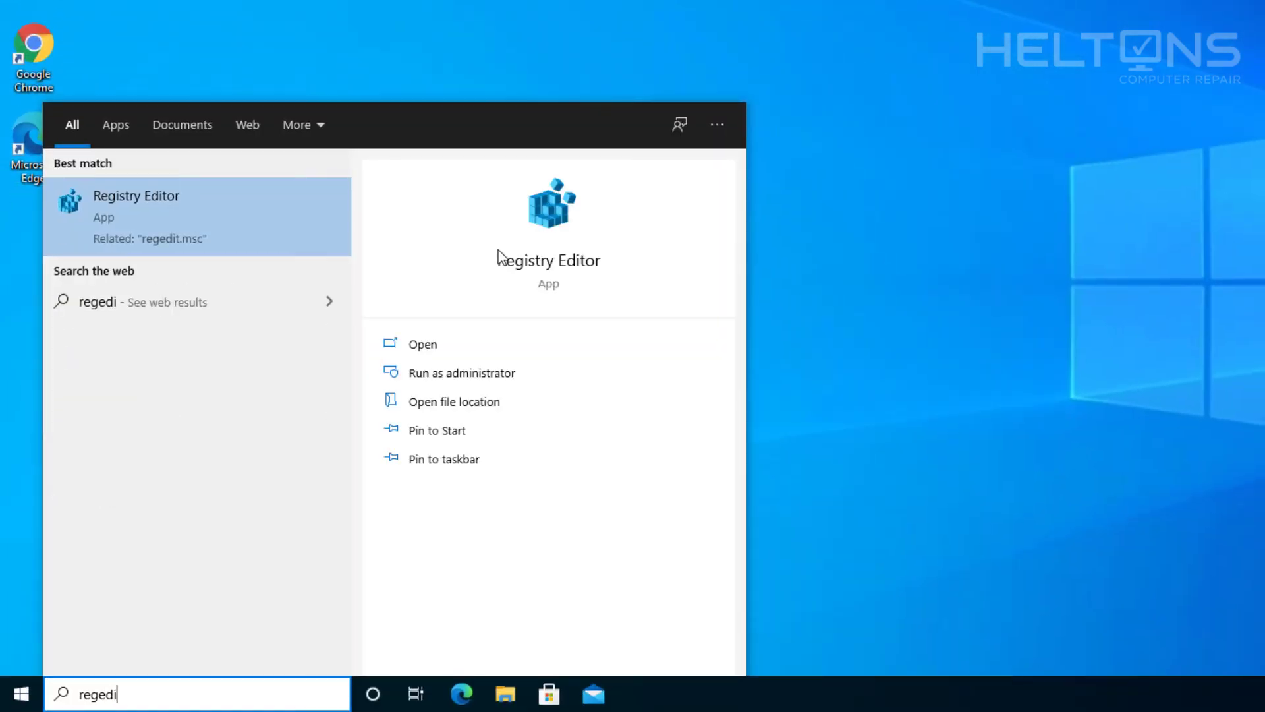
pyautogui.press('Return')
pyautogui.click(795, 334)
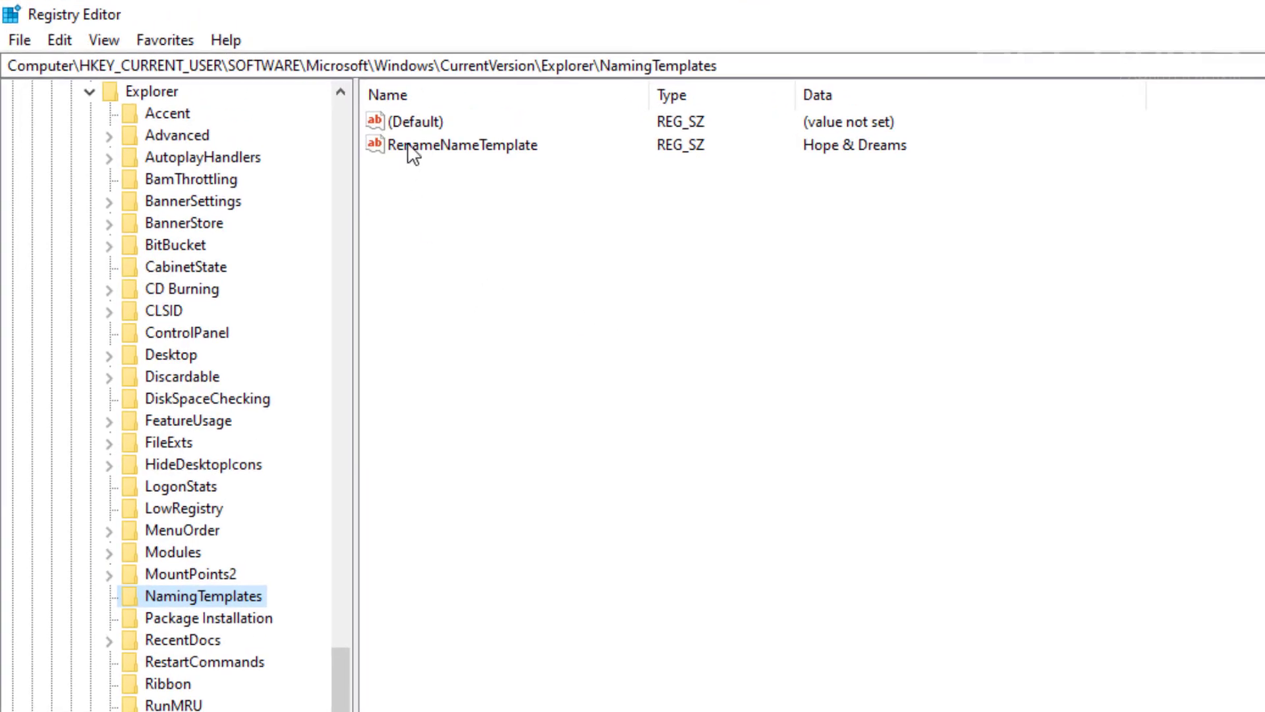
# Step: Edit RenameNameTemplate, inserting an 's' so its data reads 'Hopes & Dreams'
pyautogui.doubleClick(408, 143)
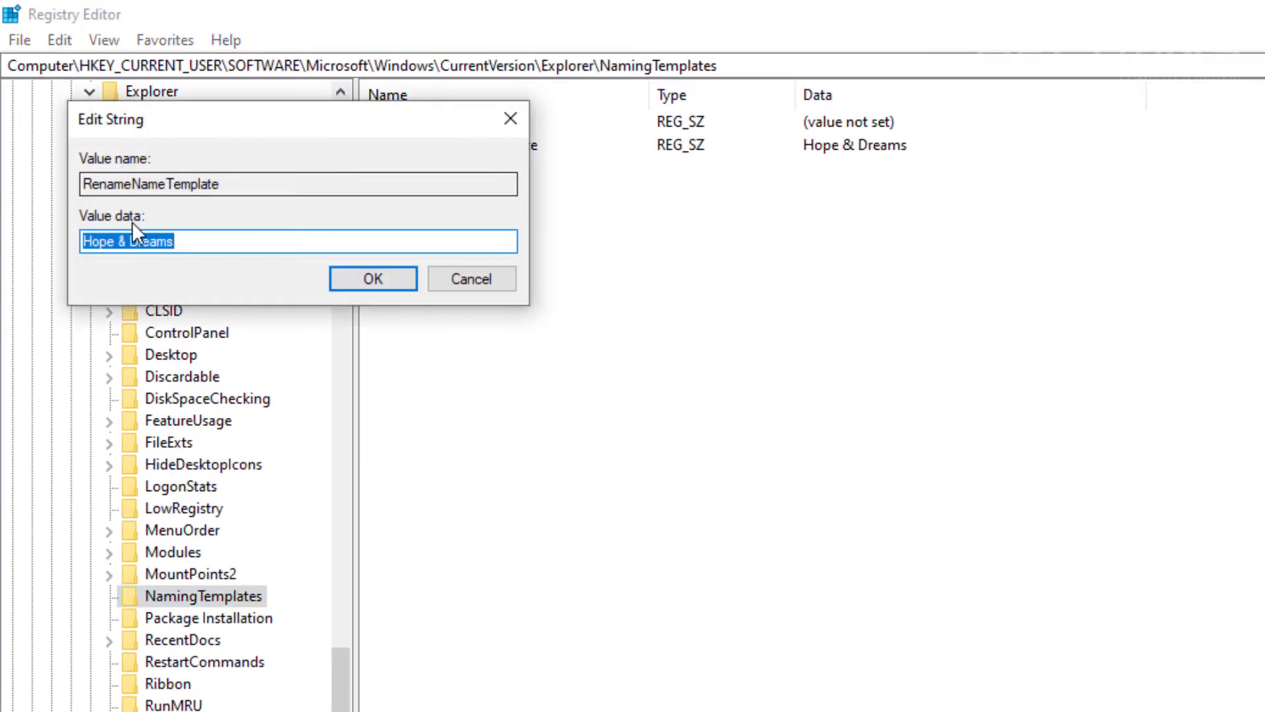
pyautogui.click(113, 240)
pyautogui.write('s')
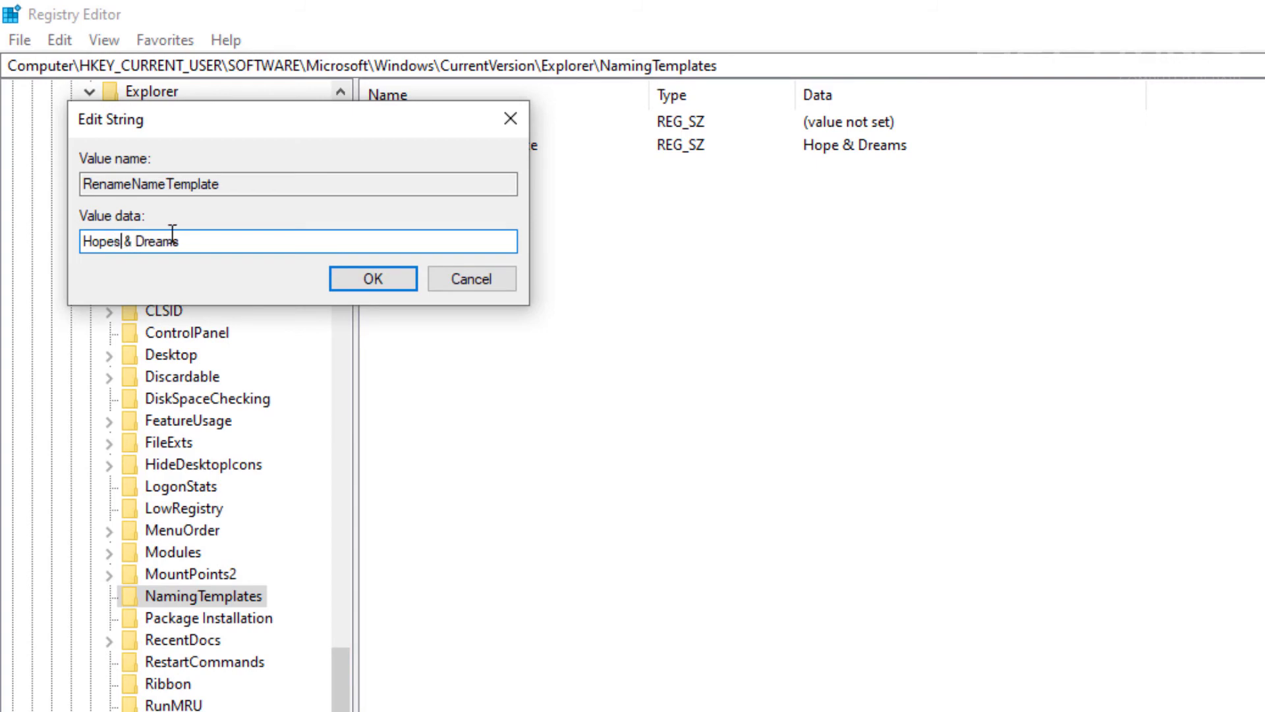
pyautogui.click(350, 284)
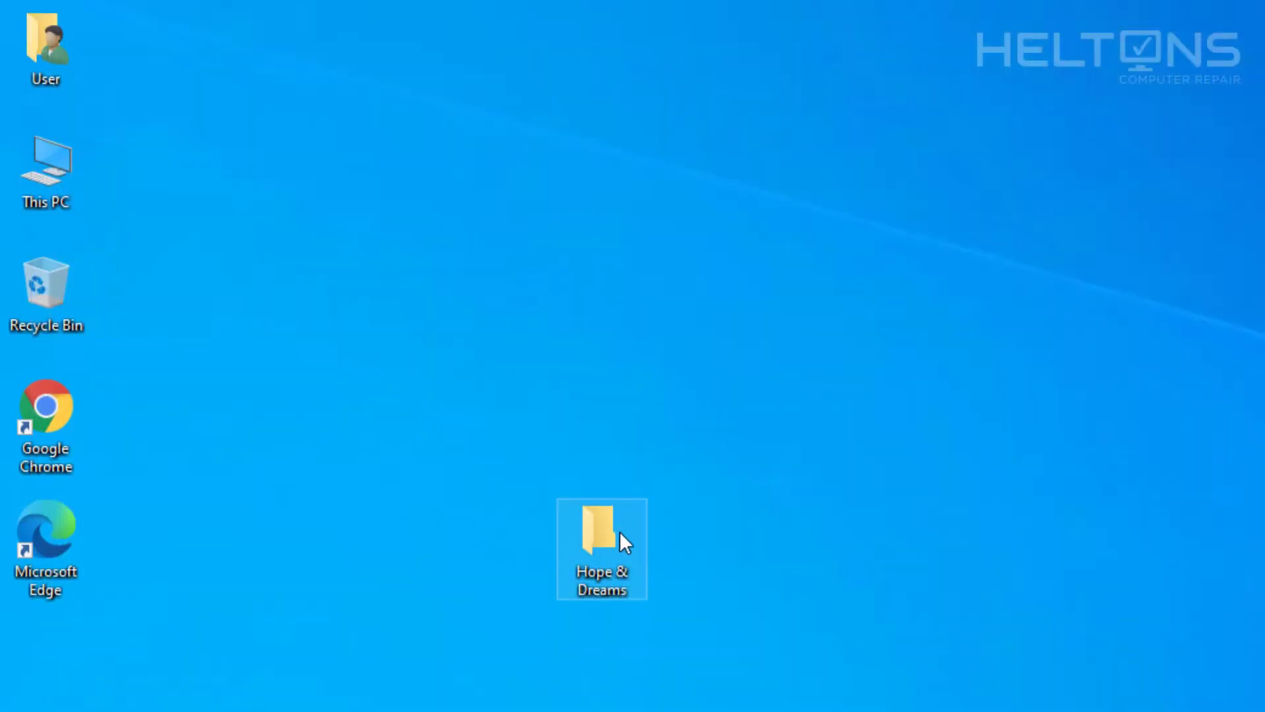
# Step: Permanently delete the Hope & Dreams folder, then create and delete a Hopes & Dreams folder
pyautogui.hotkey('shift', 'Delete')
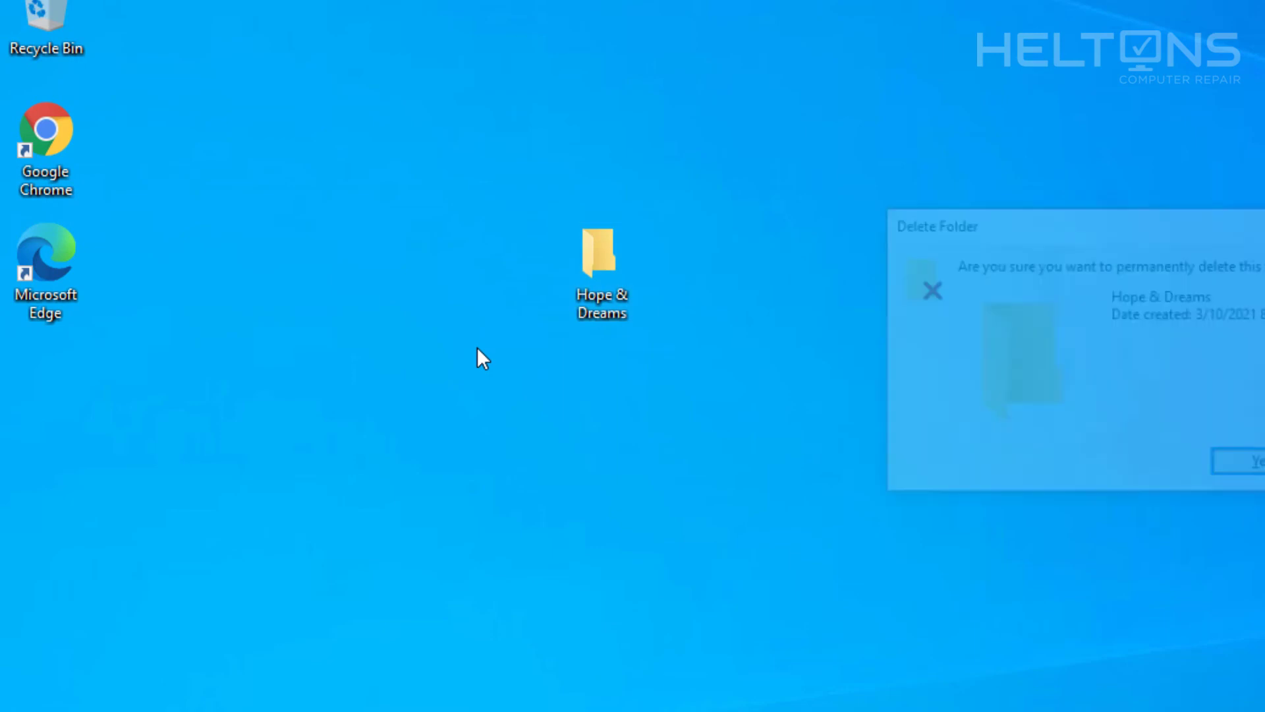
pyautogui.press('Return')
pyautogui.rightClick(528, 318)
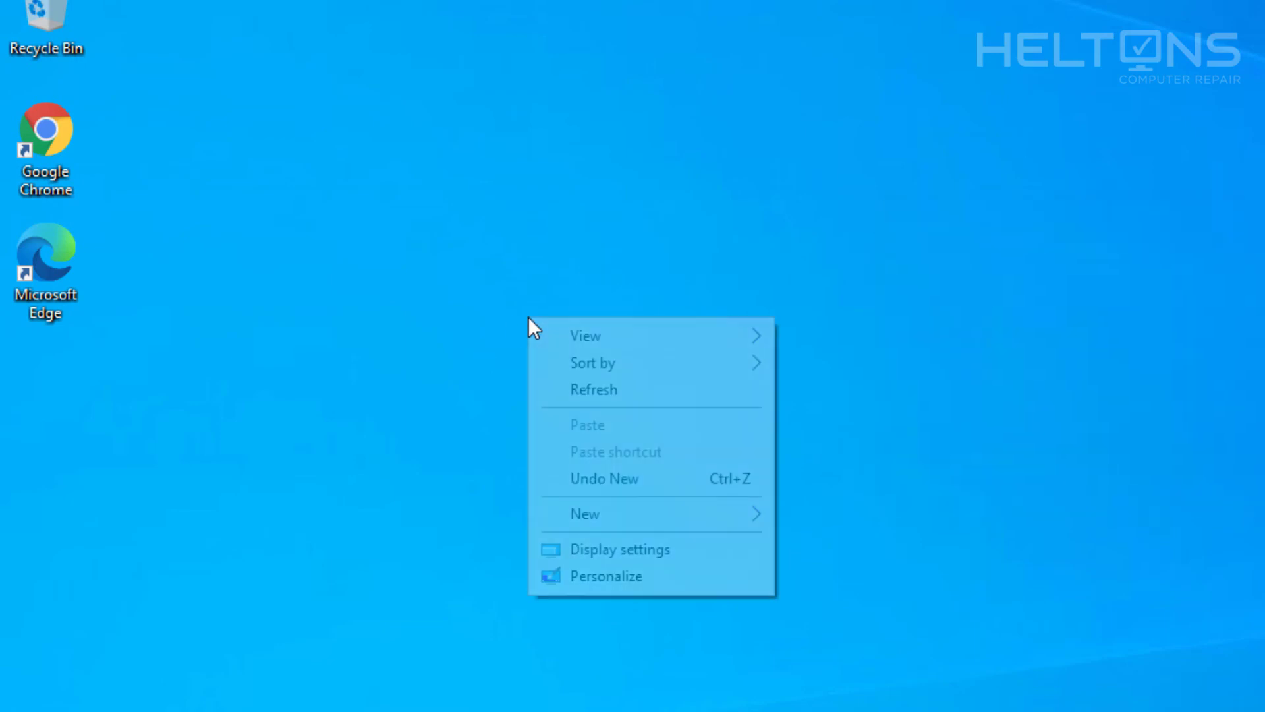
pyautogui.moveTo(660, 512)
pyautogui.click(847, 516)
pyautogui.write('Hopes & Dreams')
pyautogui.press('Return')
pyautogui.moveTo(816, 275); pyautogui.dragTo(487, 443)
pyautogui.press('Delete')
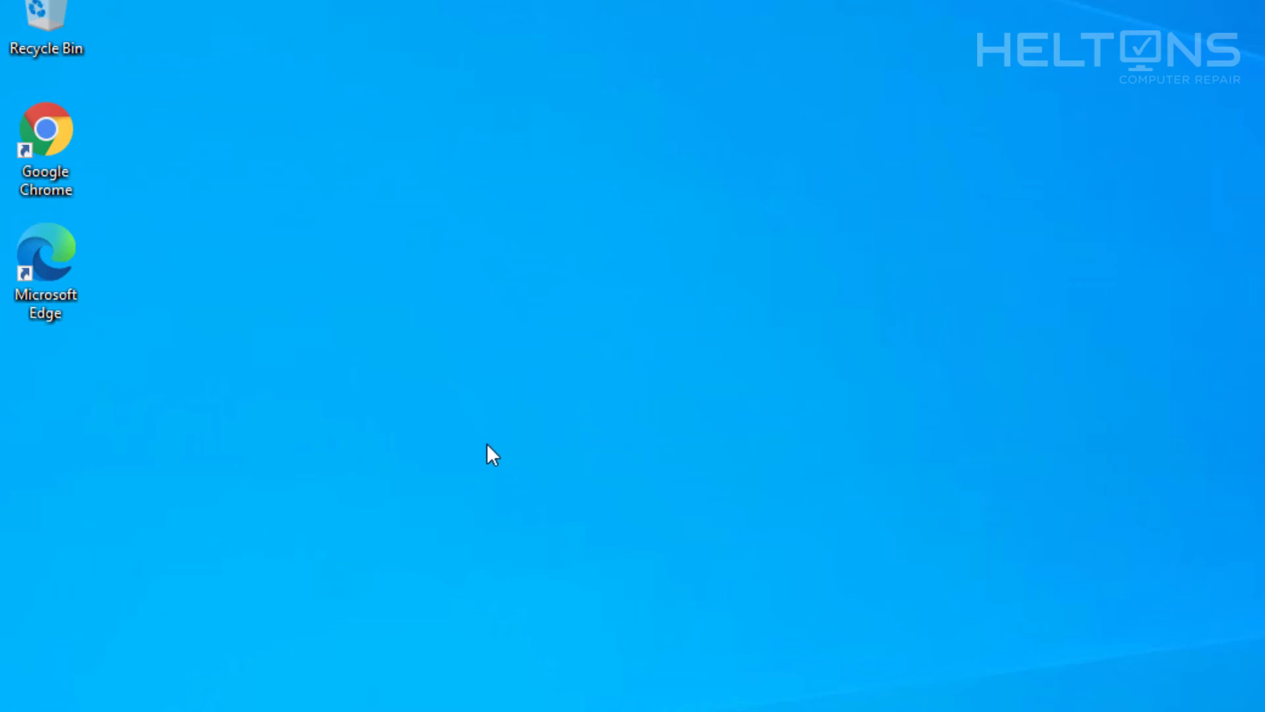
# Step: Create a new Rich Text Document with its default name, then permanently delete it
pyautogui.rightClick(531, 338)
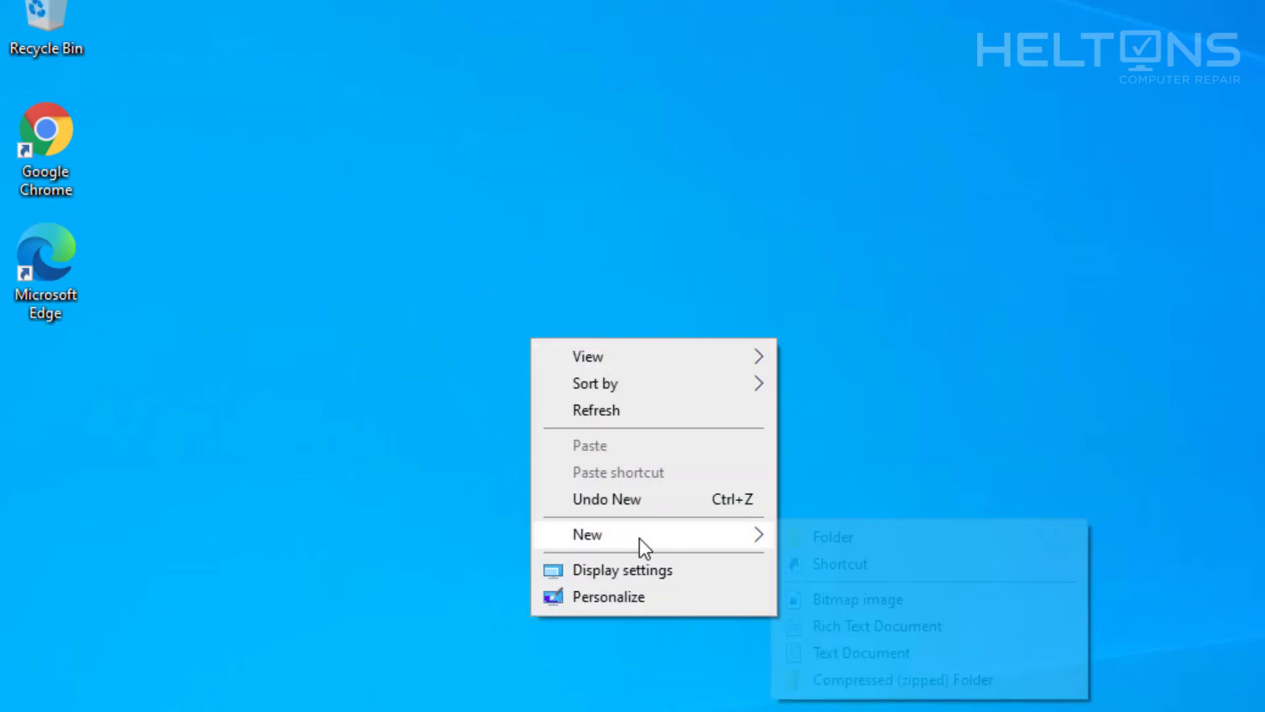
pyautogui.moveTo(758, 534)
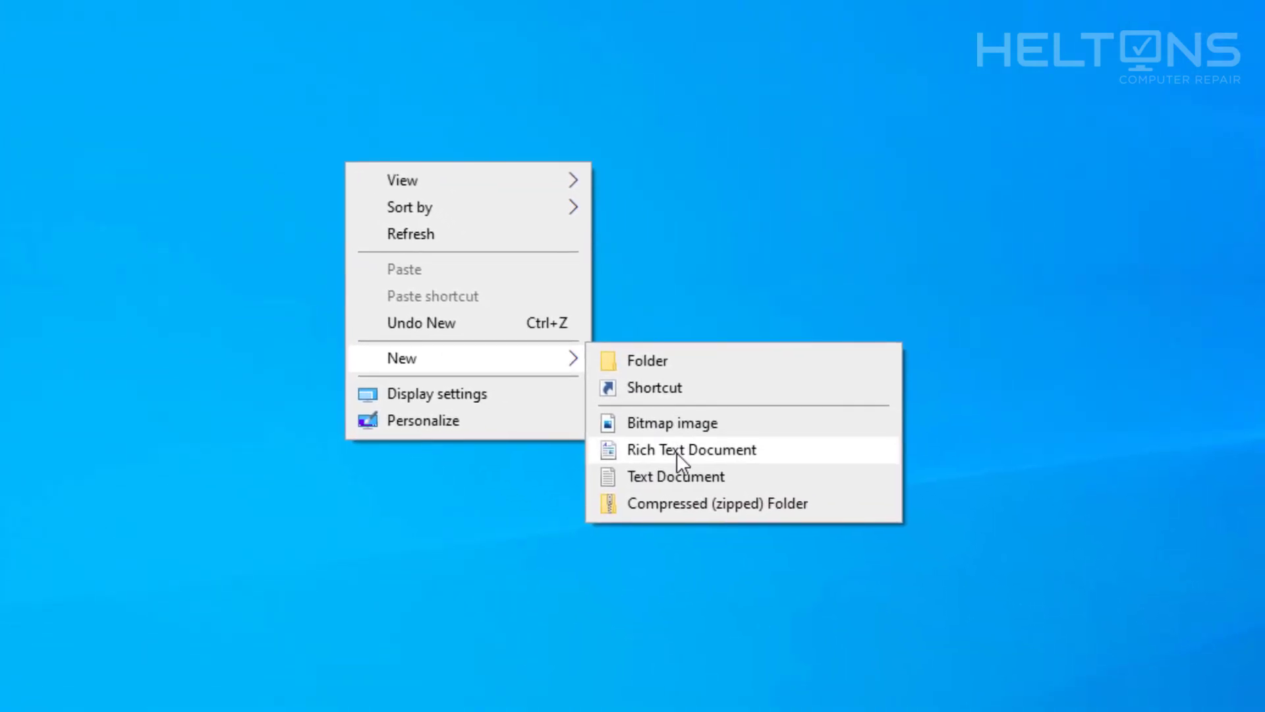
pyautogui.click(679, 452)
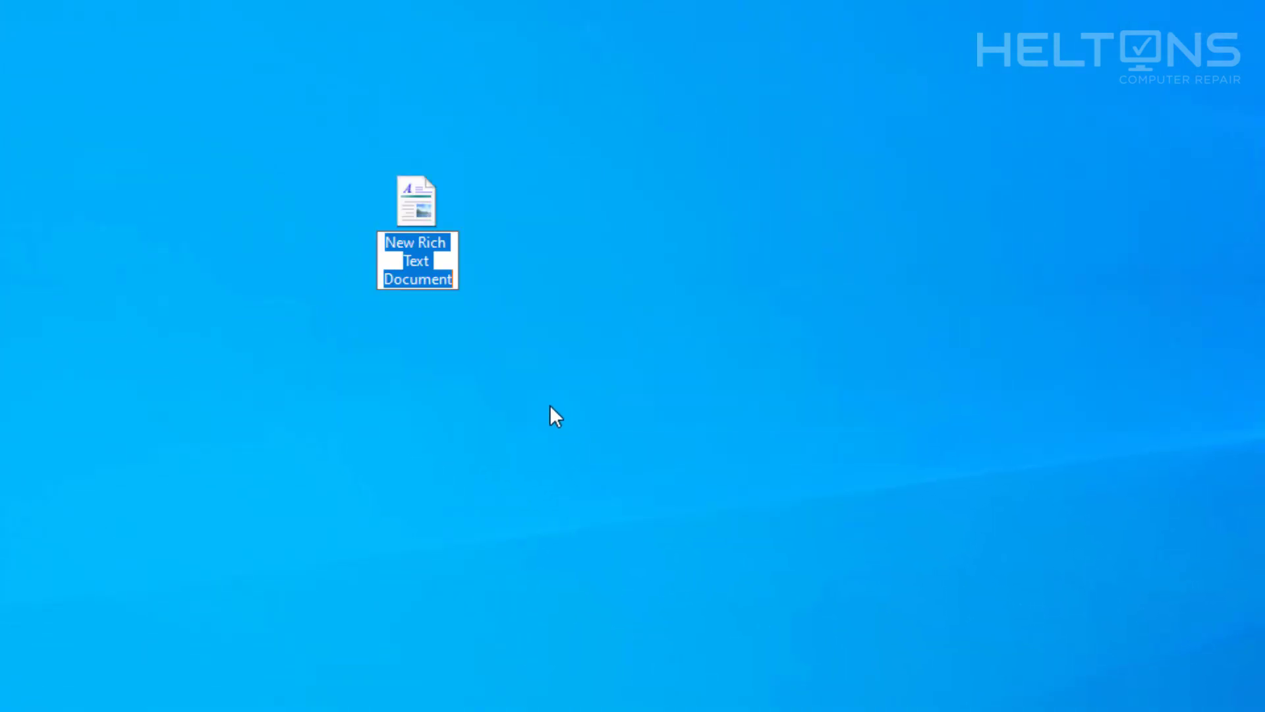
pyautogui.press('Return')
pyautogui.moveTo(592, 145); pyautogui.dragTo(304, 271)
pyautogui.hotkey('shift', 'Delete')
pyautogui.press('Return')
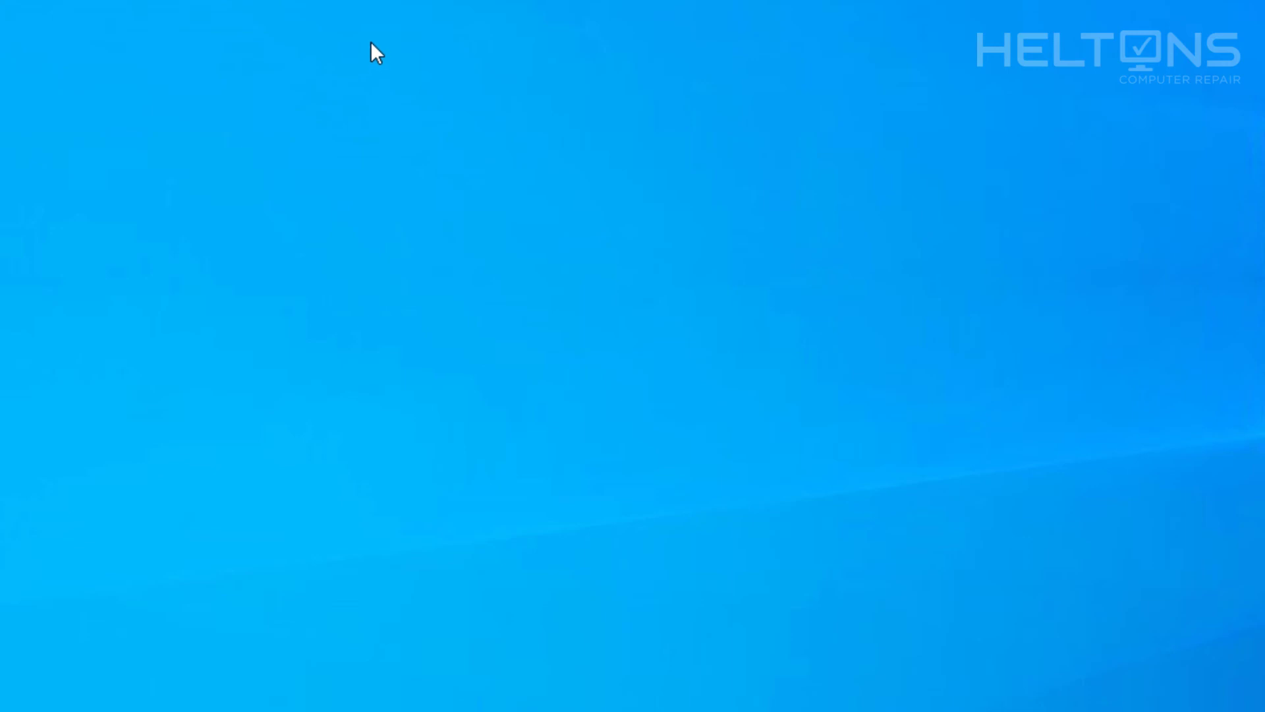
# Step: Create a new Text Document named Hopes & Dreams, then permanently delete it
pyautogui.rightClick(319, 57)
pyautogui.moveTo(455, 252)
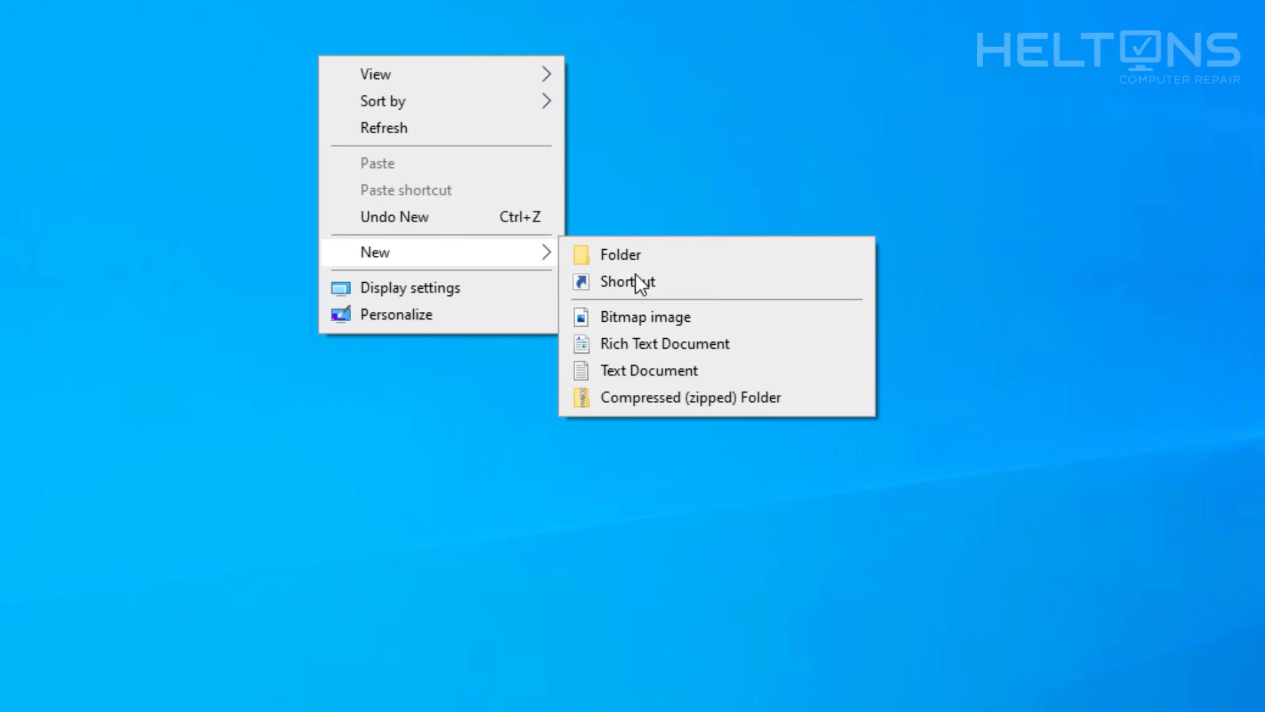
pyautogui.click(630, 369)
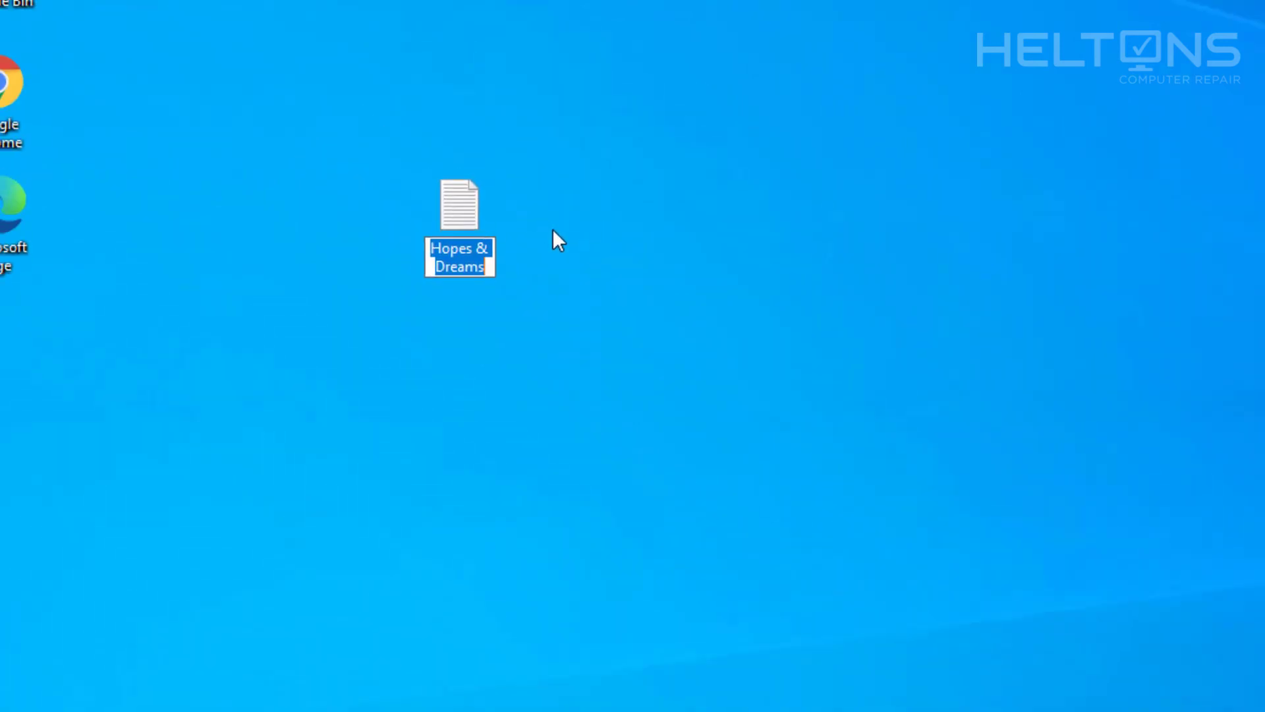
pyautogui.press('Return')
pyautogui.click(512, 365)
pyautogui.moveTo(620, 357); pyautogui.dragTo(484, 229)
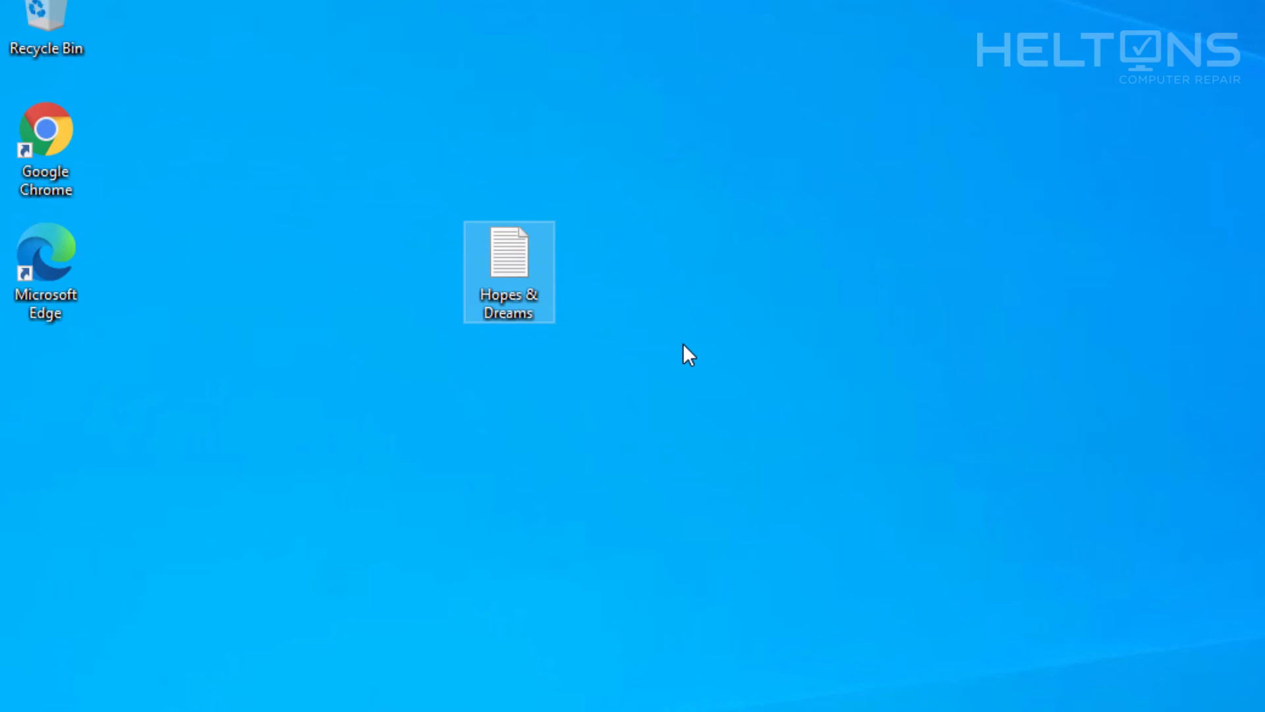
pyautogui.click(597, 306)
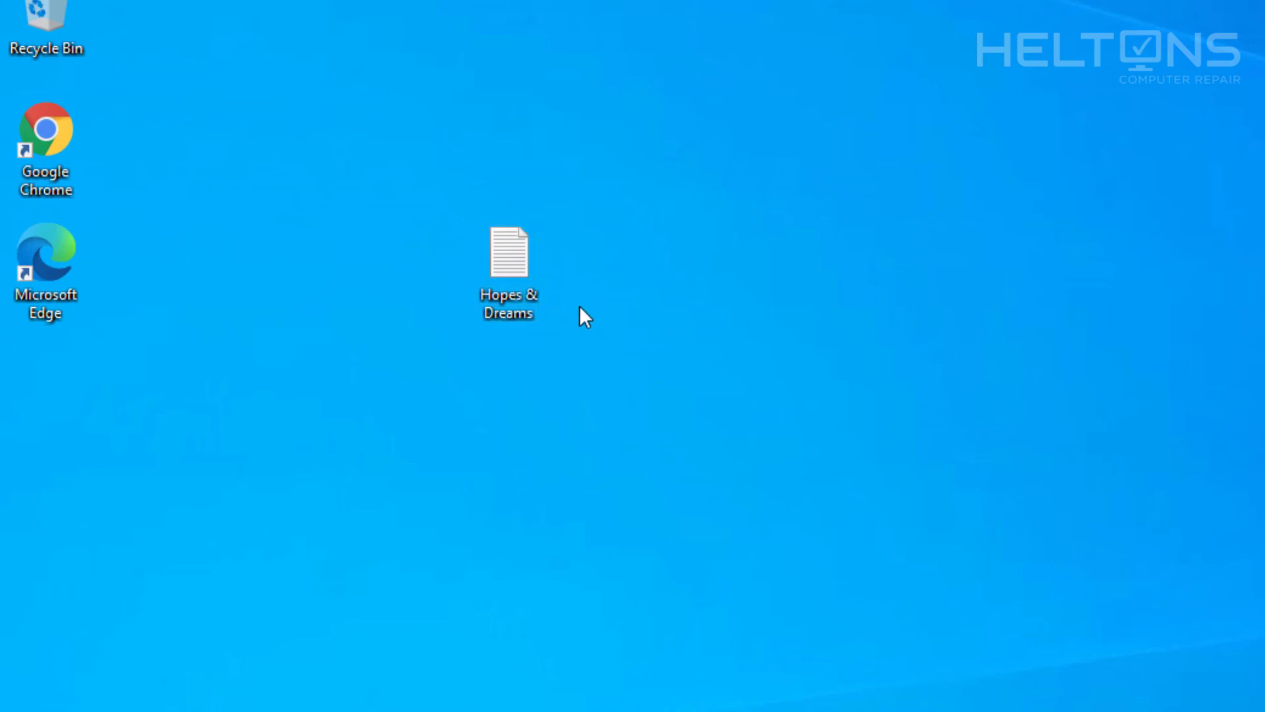
pyautogui.moveTo(676, 445); pyautogui.dragTo(450, 209)
pyautogui.hotkey('shift', 'Delete')
pyautogui.press('Return')
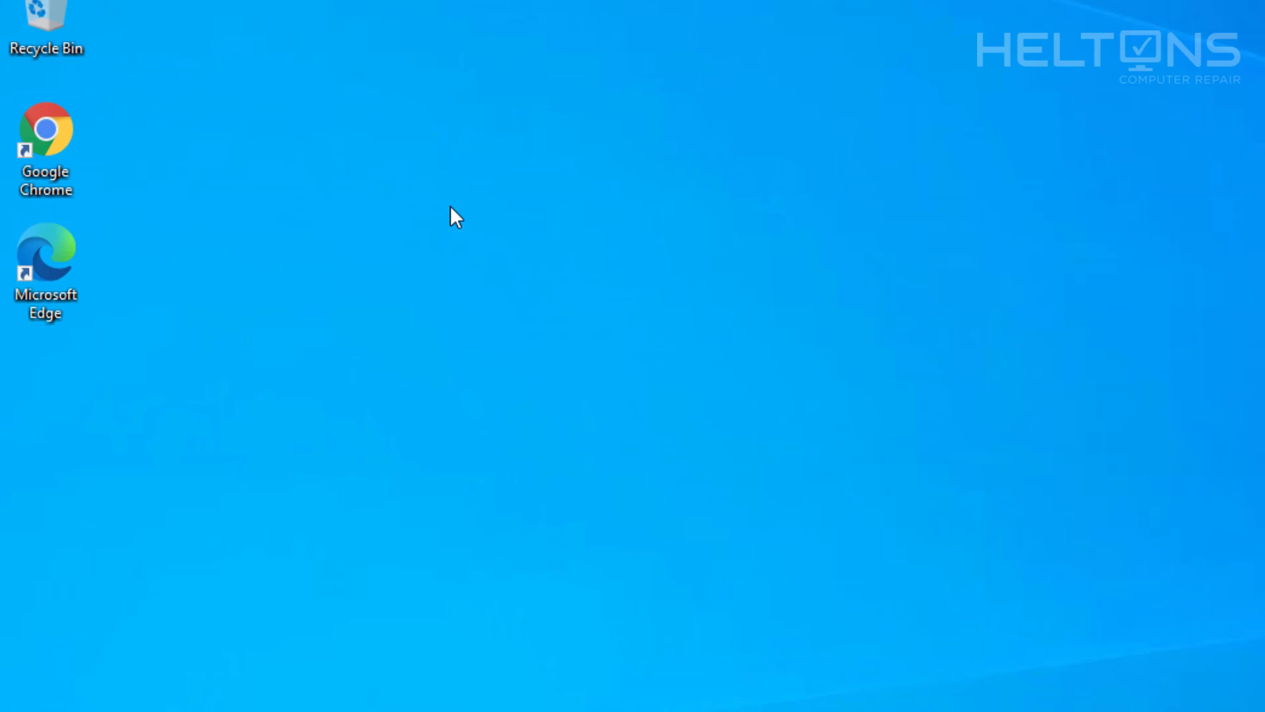
# Step: Search Start for regedit and launch Registry Editor
pyautogui.press('super')
pyautogui.write('regedit')
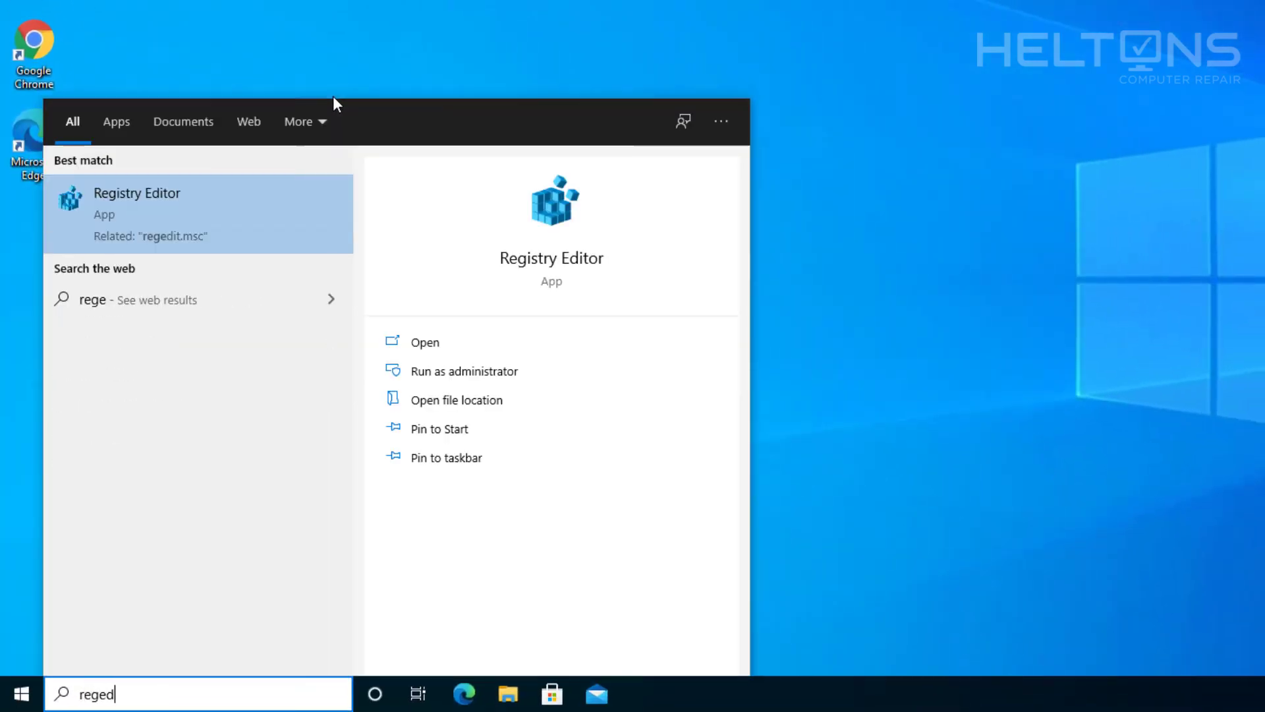
pyautogui.press('Return')
# Step: Approve the UAC prompt and delete the RenameNameTemplate value
pyautogui.click(800, 337)
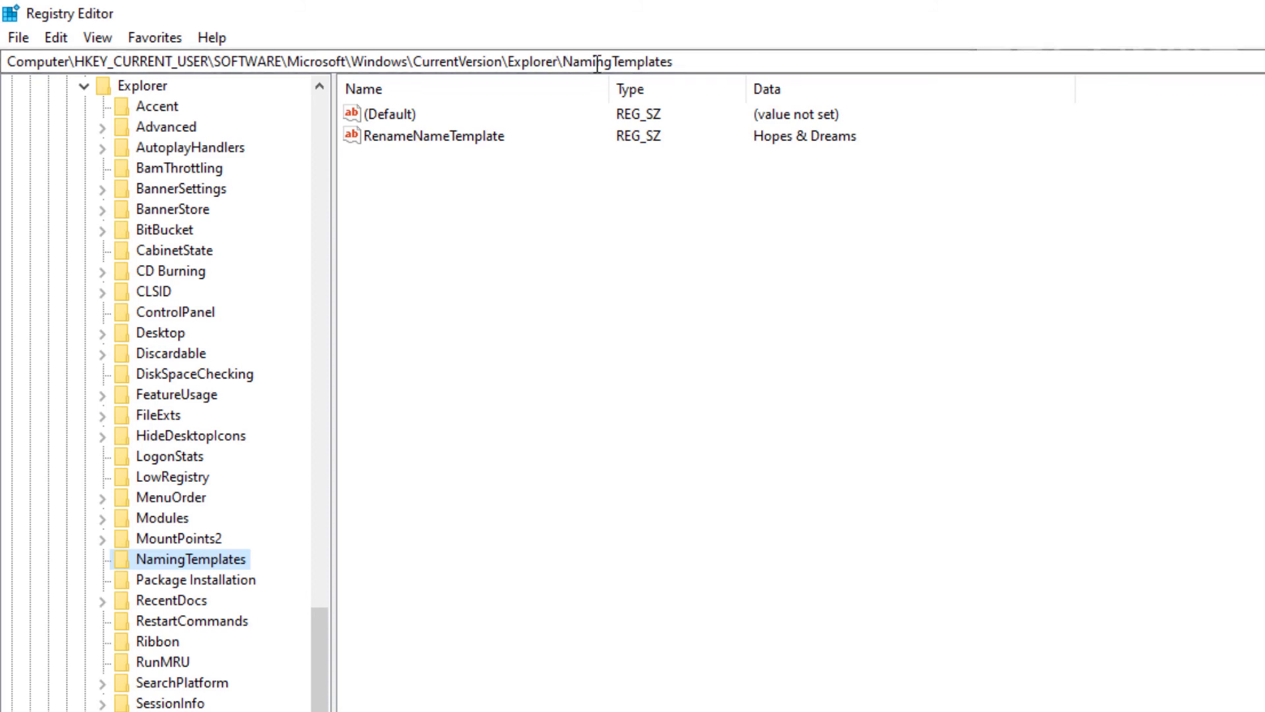
pyautogui.click(476, 138)
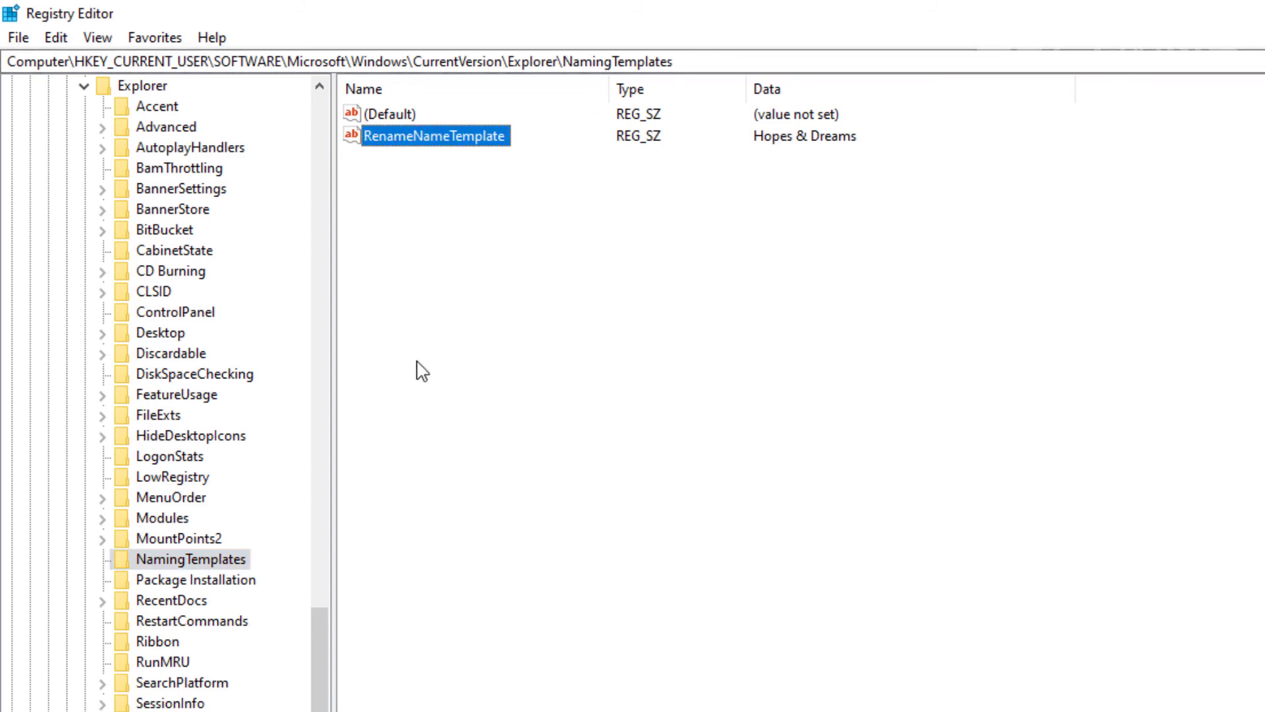
pyautogui.rightClick(394, 141)
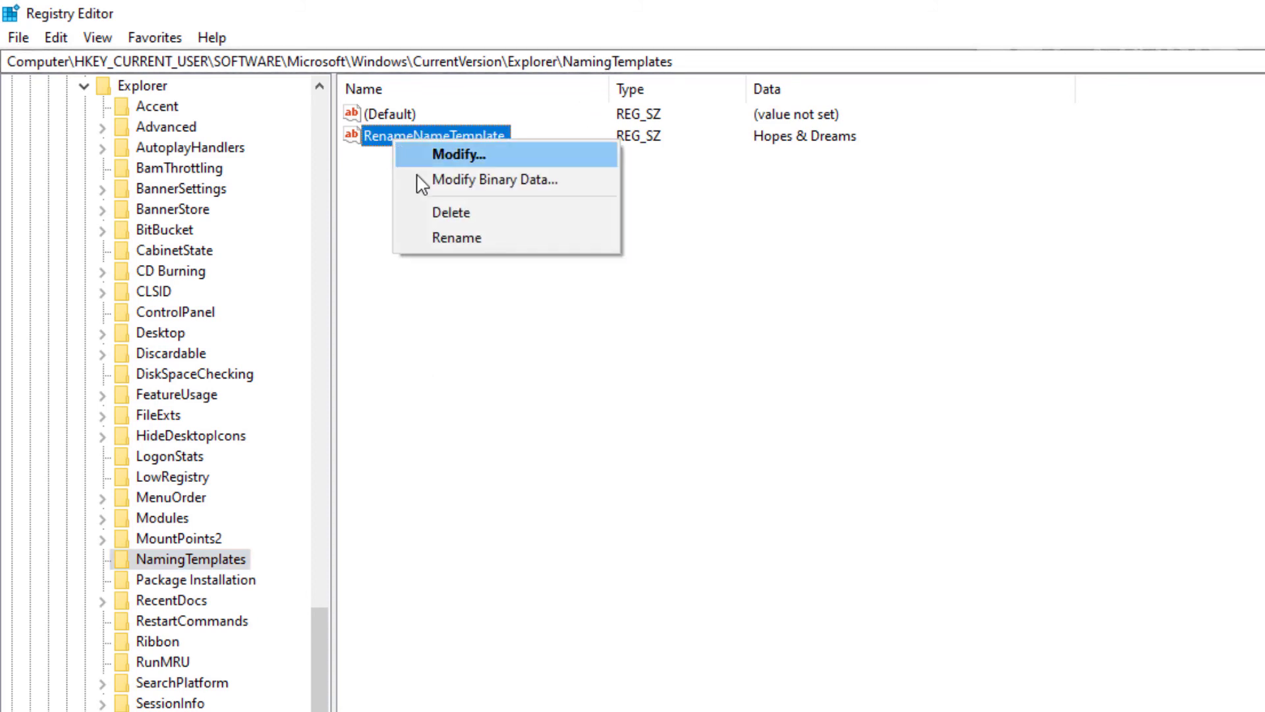
pyautogui.click(448, 212)
pyautogui.click(1247, 607)
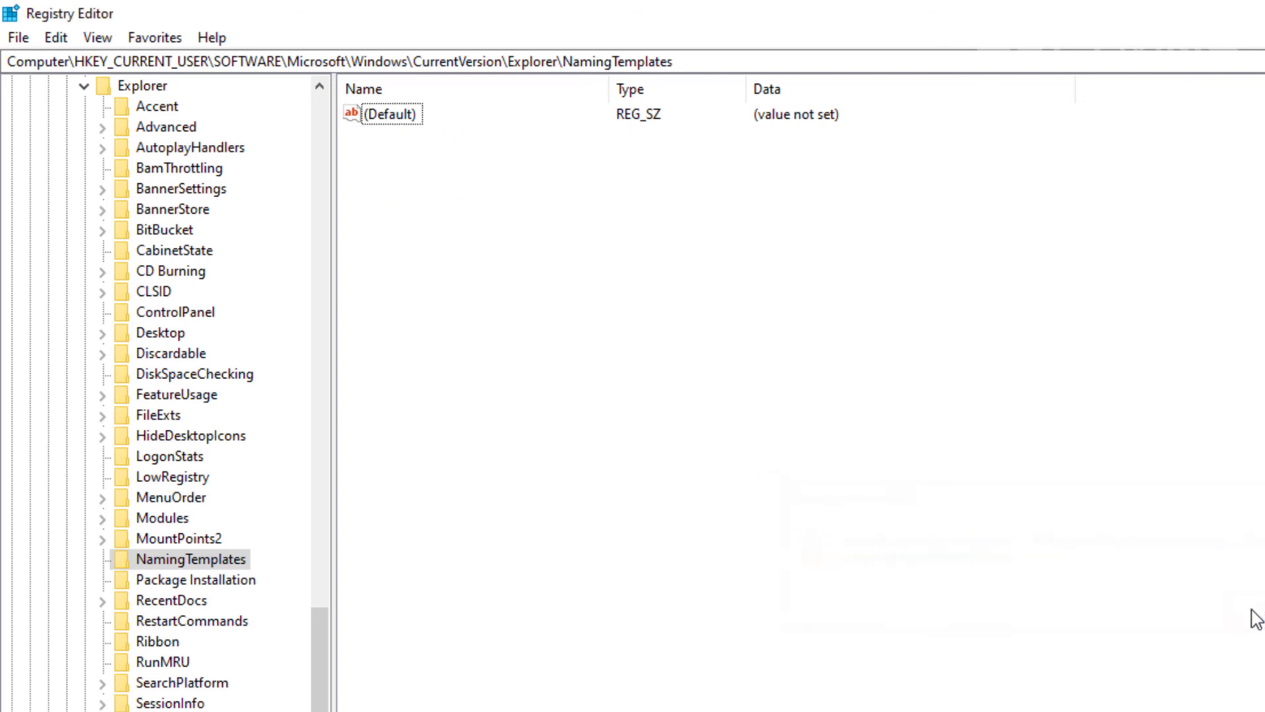
# Step: Delete the NamingTemplates key and confirm
pyautogui.rightClick(190, 561)
pyautogui.click(263, 654)
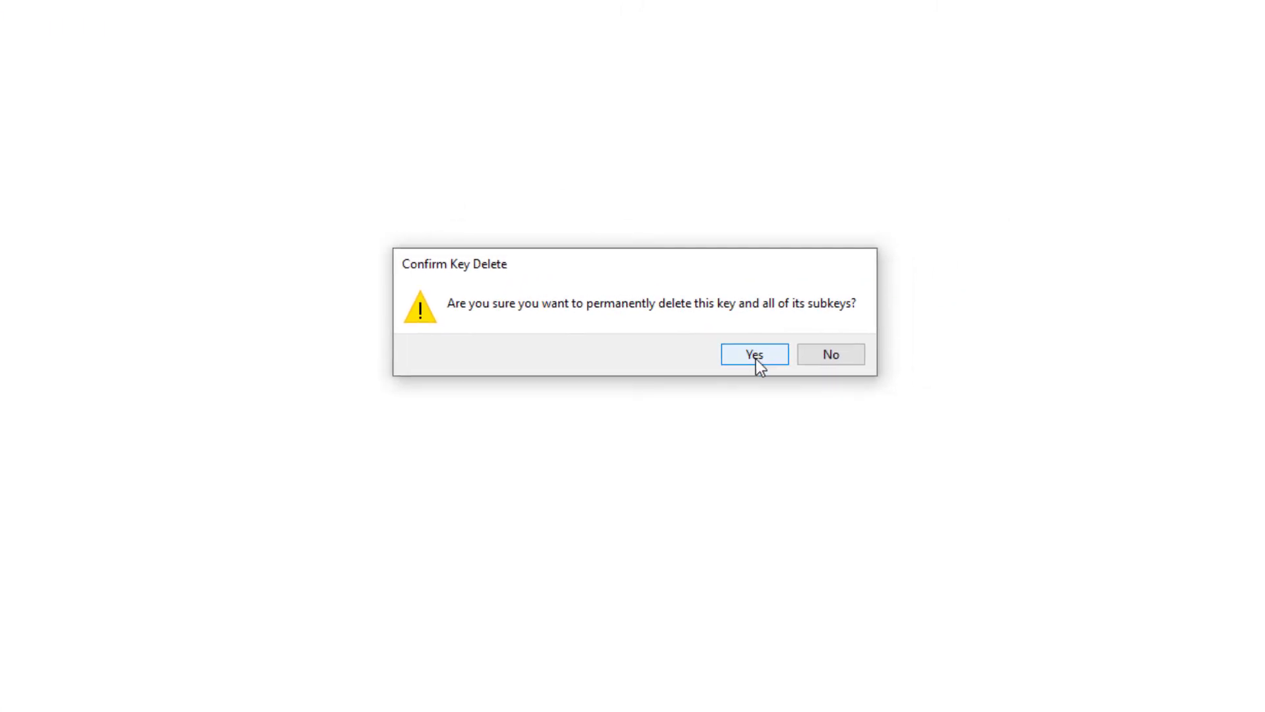
pyautogui.click(857, 342)
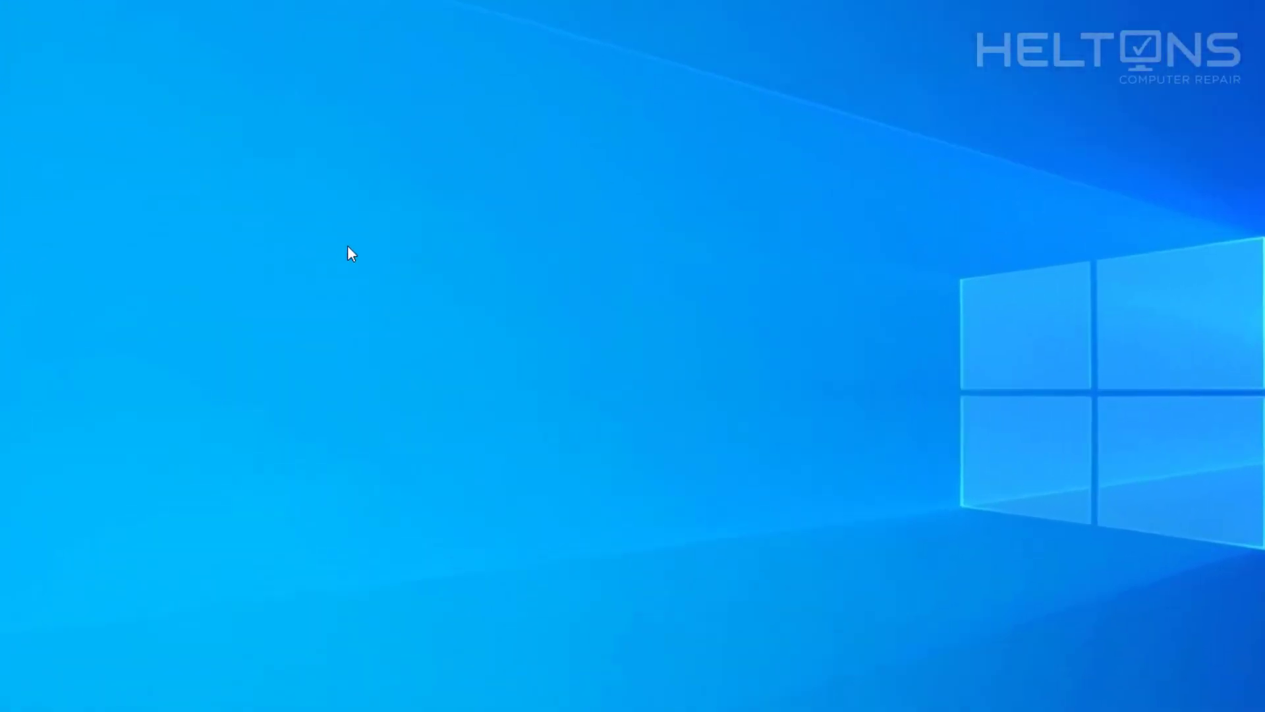
# Step: Create a new desktop folder, which now gets the default name New folder
pyautogui.rightClick(369, 200)
pyautogui.moveTo(432, 388)
pyautogui.click(639, 389)
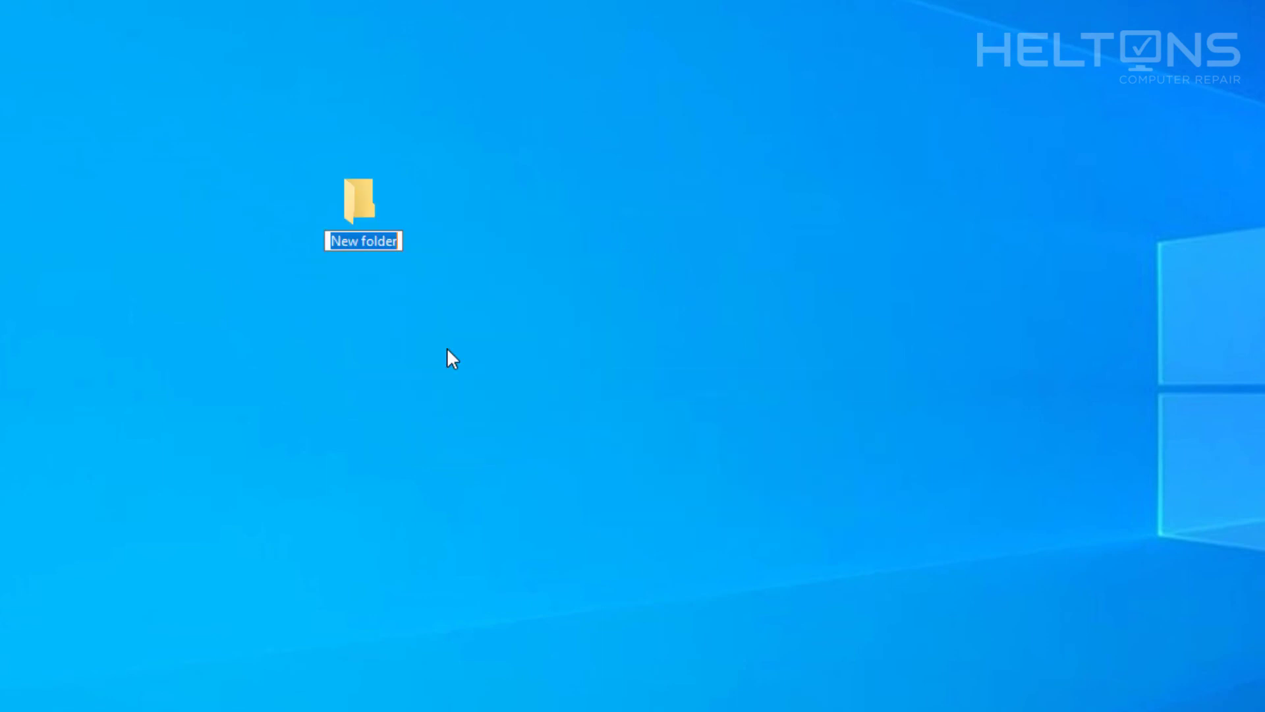
pyautogui.press('Return')
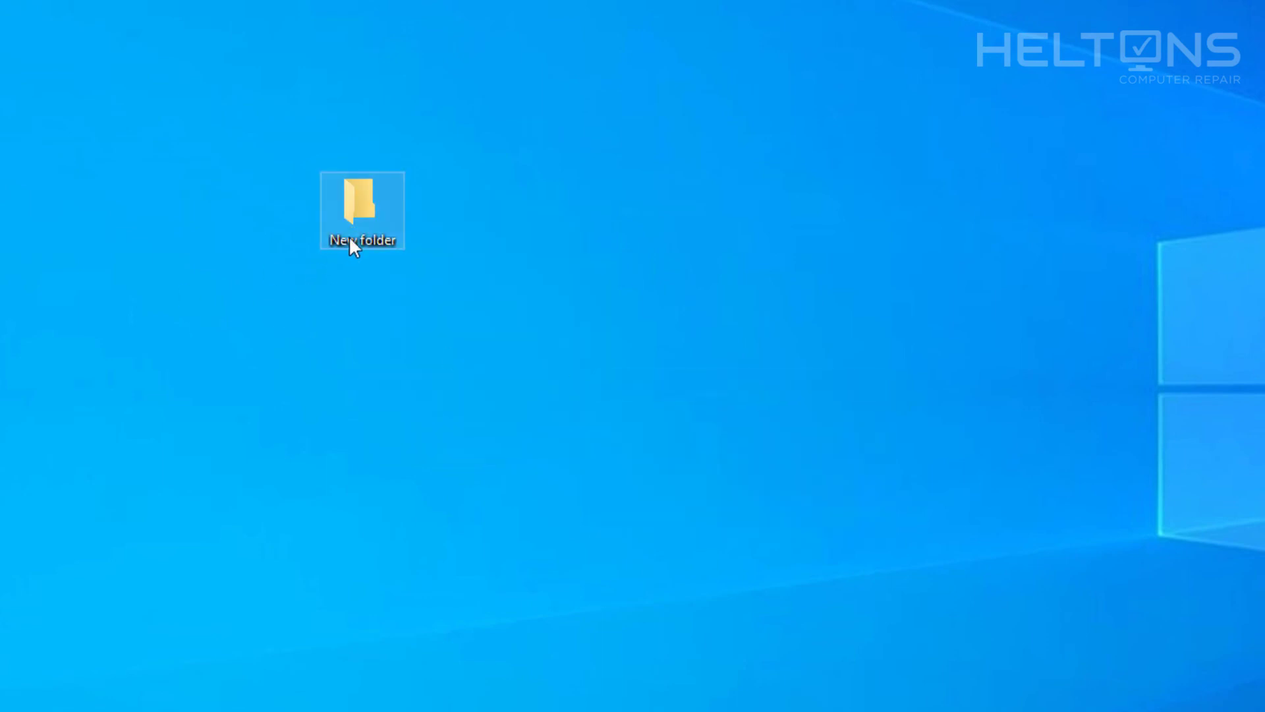